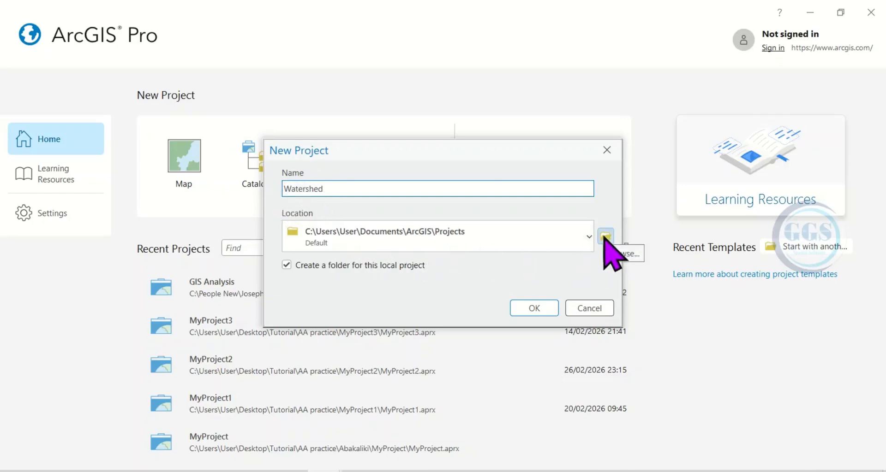
Set the Watershed folder inside Tutorial as the new project's location and create the project named Watershed.
left_click(605, 236)
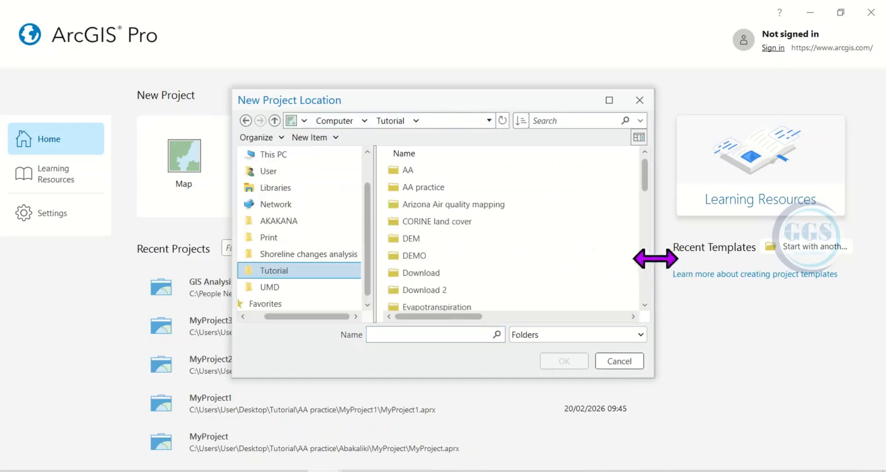
left_click(644, 259)
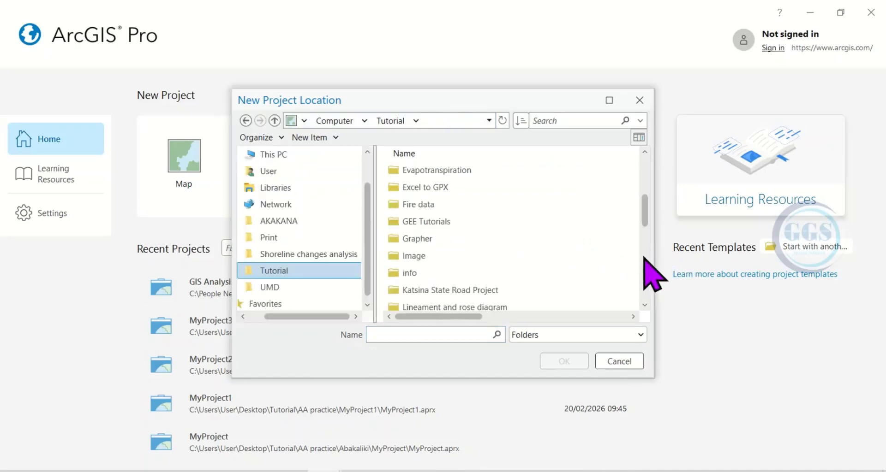
left_click(644, 258)
left_click_drag(643, 235, 646, 292)
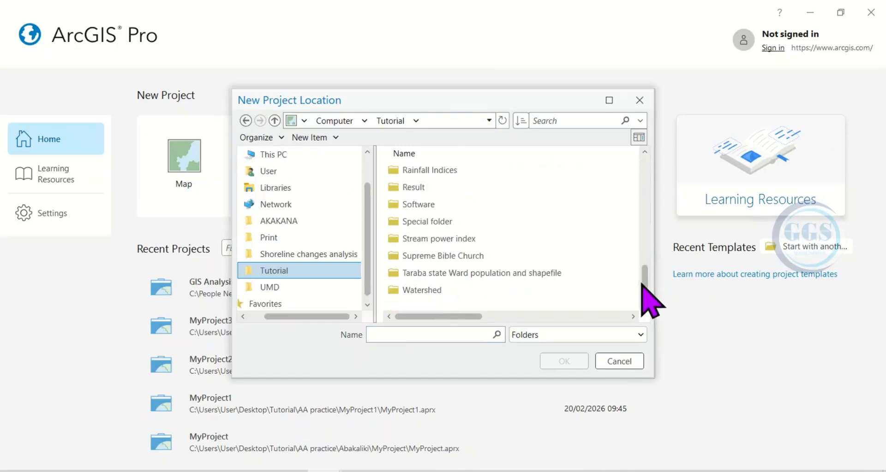
left_click(422, 291)
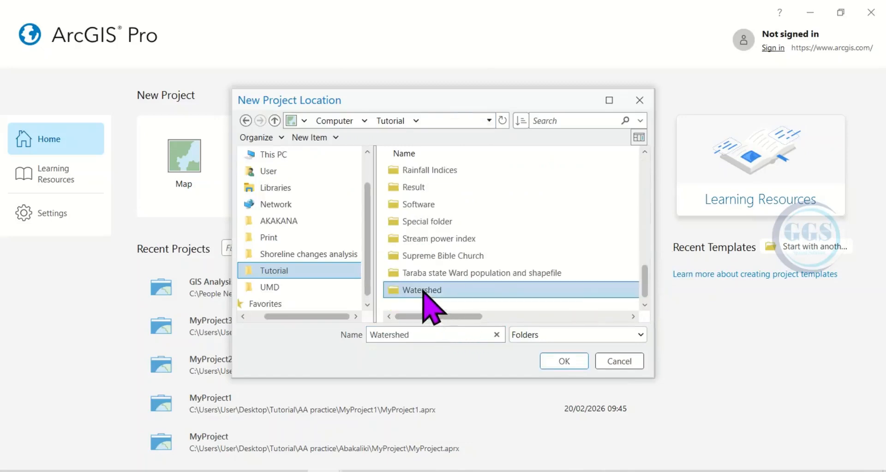
left_click(557, 362)
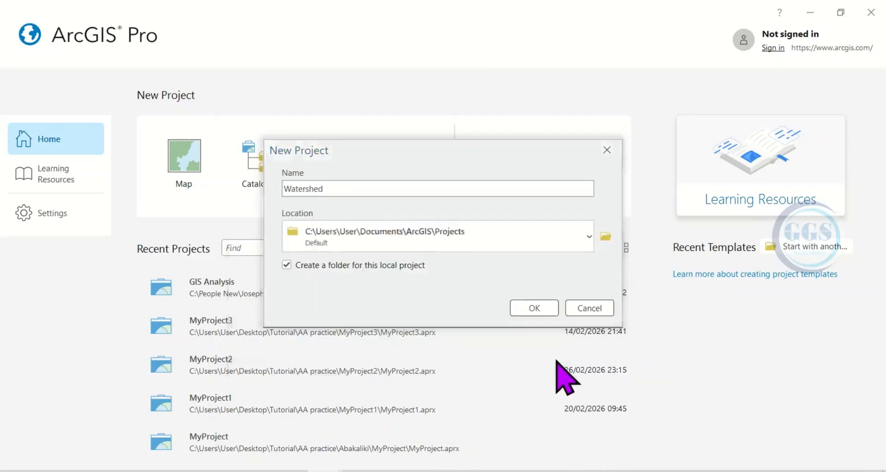
left_click(534, 308)
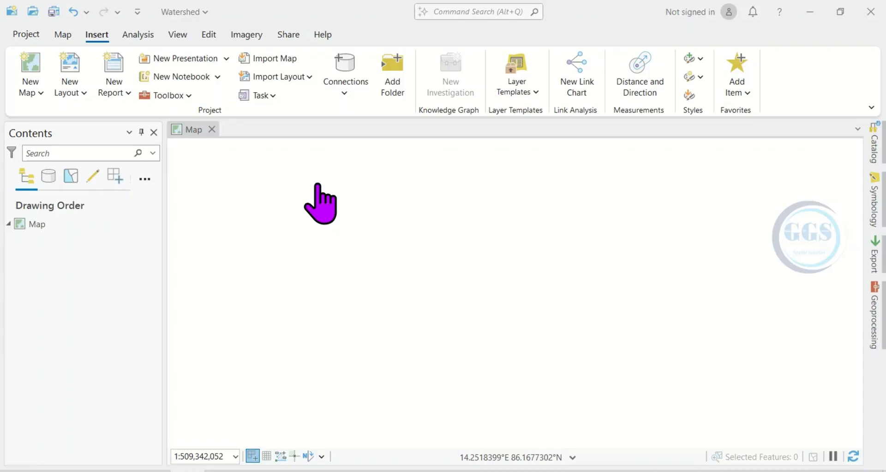
Add the DEM.tif raster from the Tutorial\Watershed folder to the map.
left_click(64, 35)
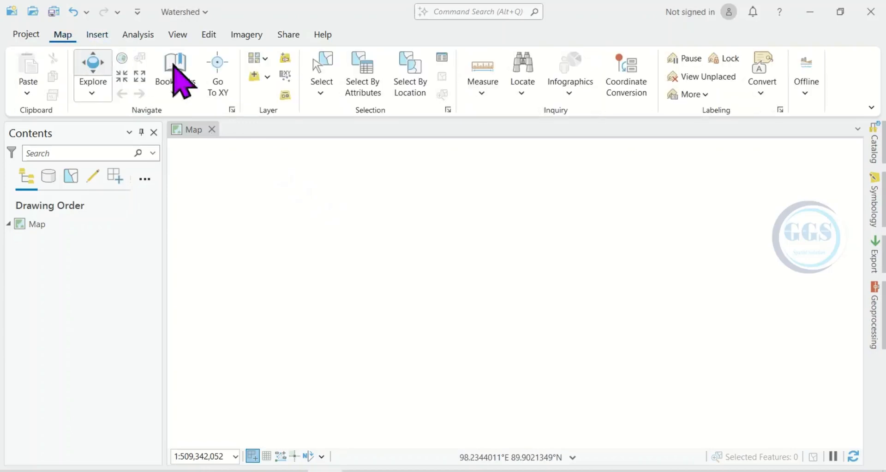
left_click(254, 76)
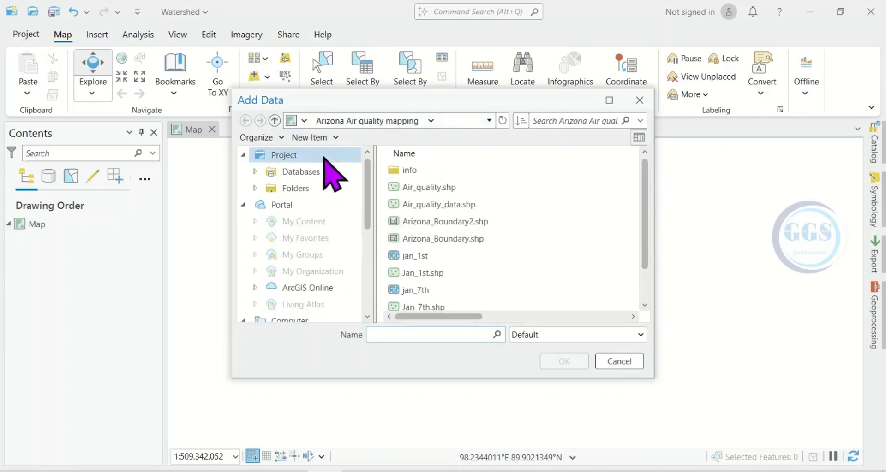
scroll(369, 264, "down", 3)
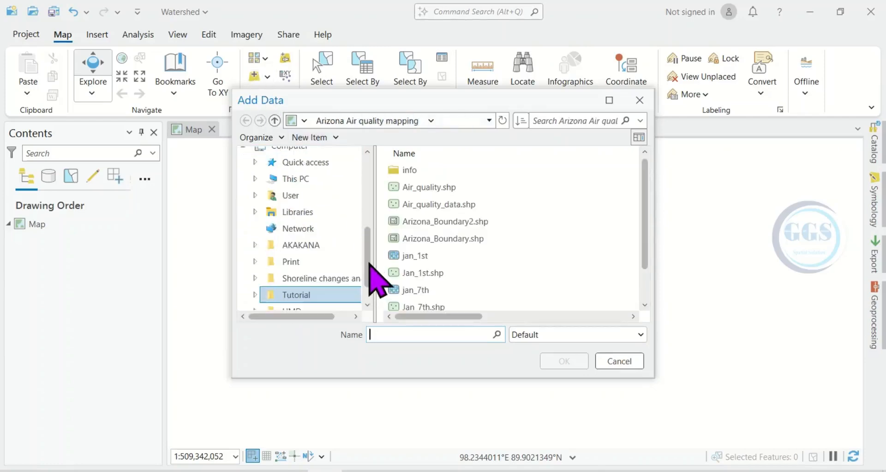
left_click(317, 295)
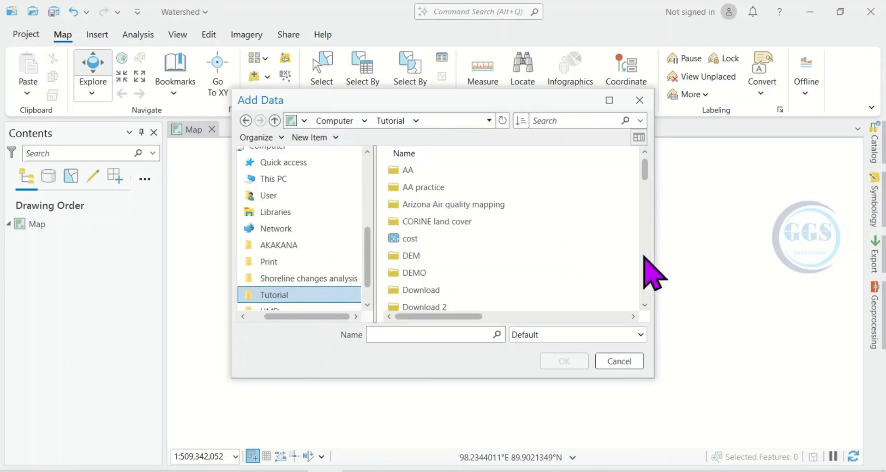
left_click_drag(644, 168, 645, 258)
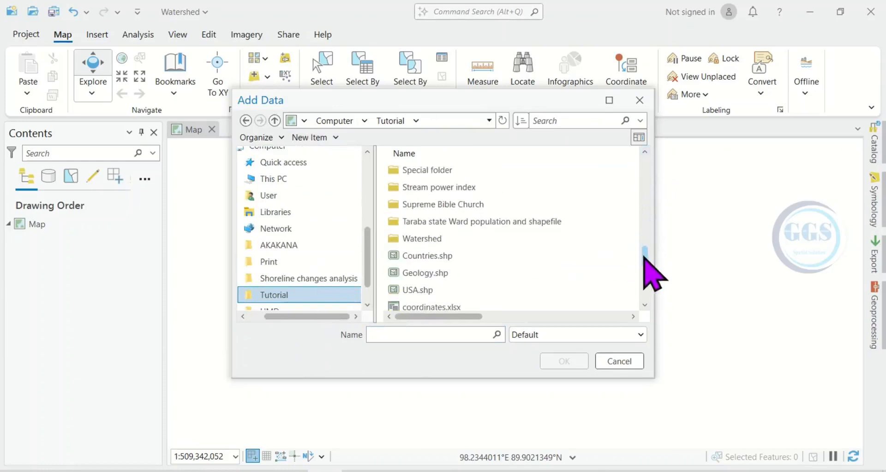
double_click(407, 238)
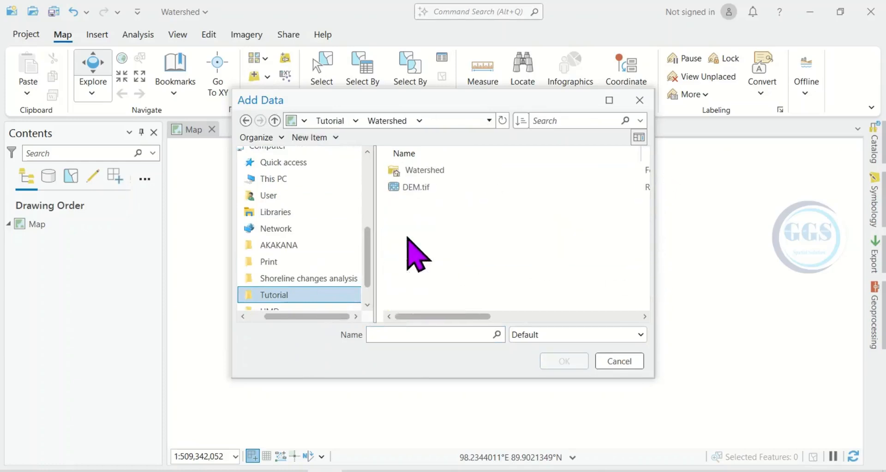
left_click(414, 189)
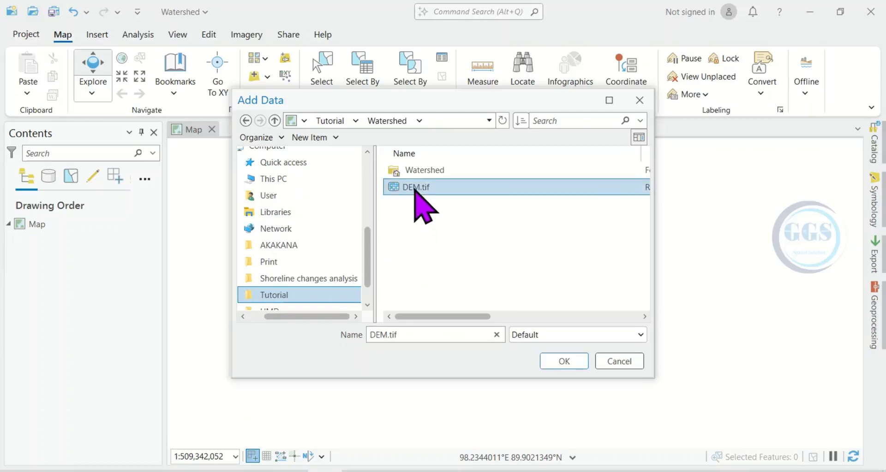
left_click(566, 361)
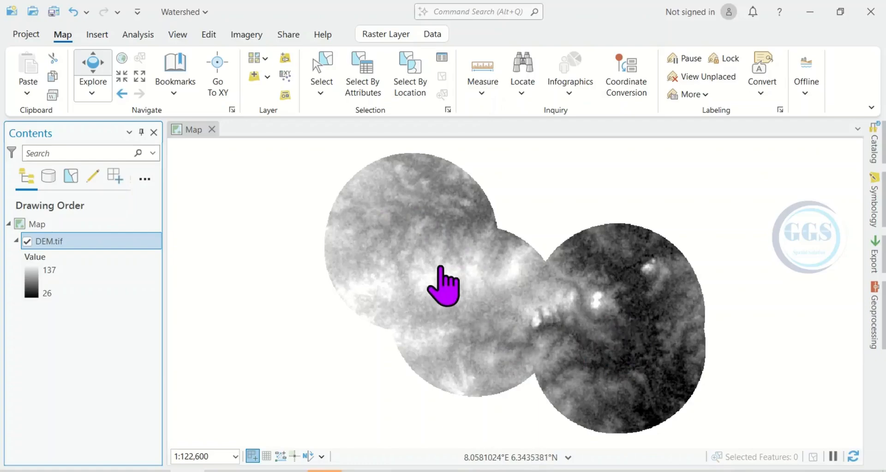
Open the Fill geoprocessing tool from the Hydrology toolset of Spatial Analyst Tools.
left_click(133, 38)
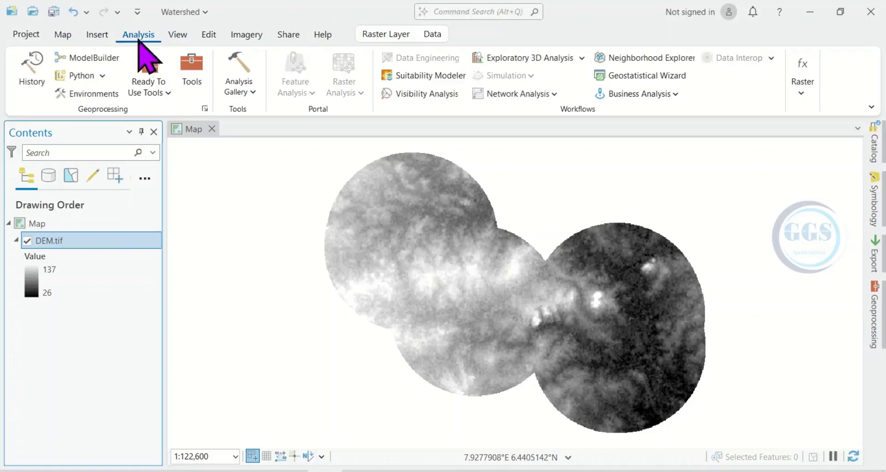
left_click(191, 82)
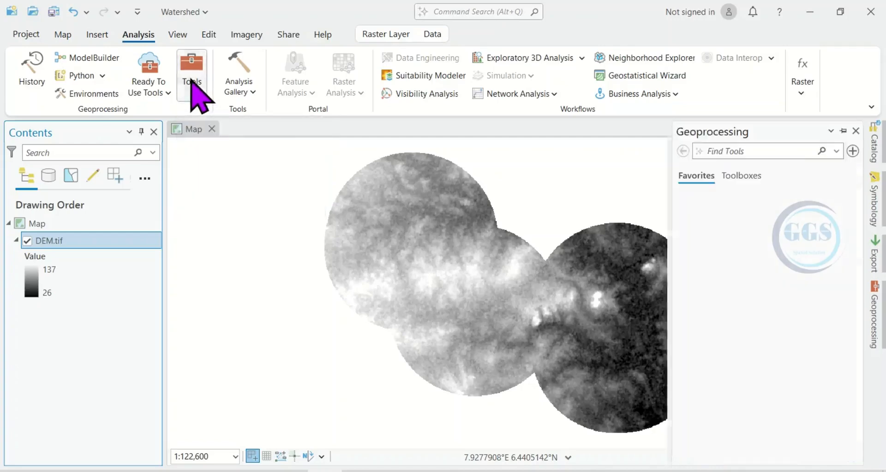
left_click(733, 177)
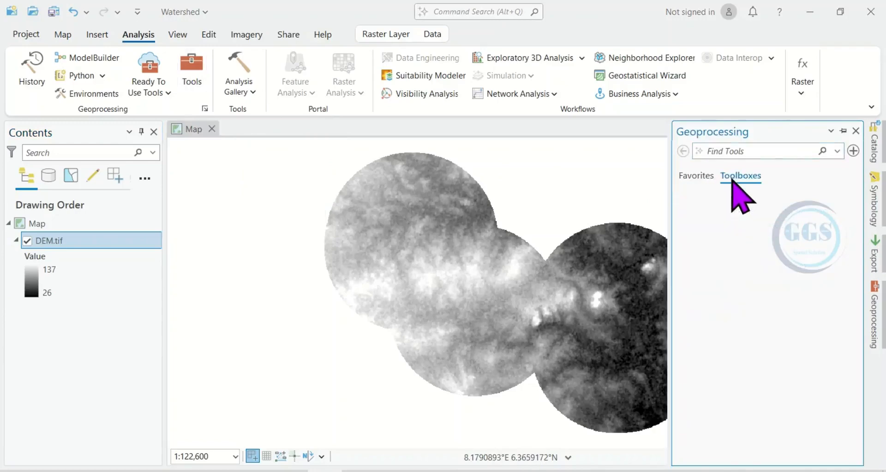
scroll(768, 288, "down", 8)
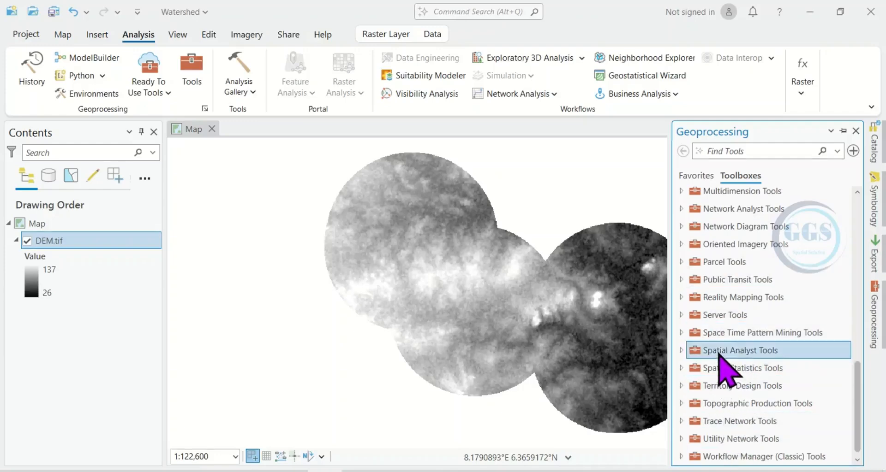
left_click(681, 350)
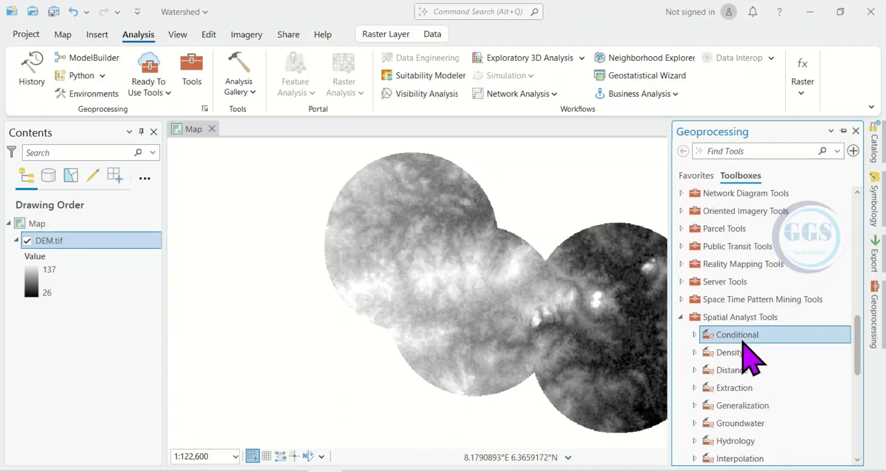
scroll(742, 344, "down", 6)
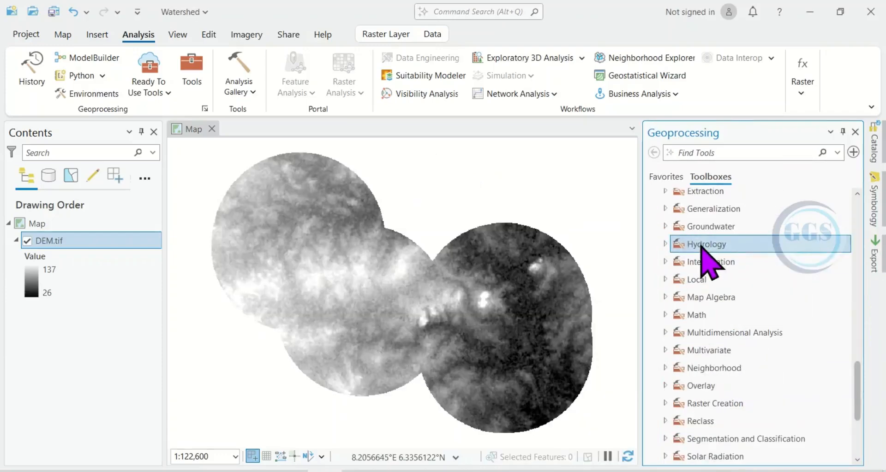
left_click(664, 244)
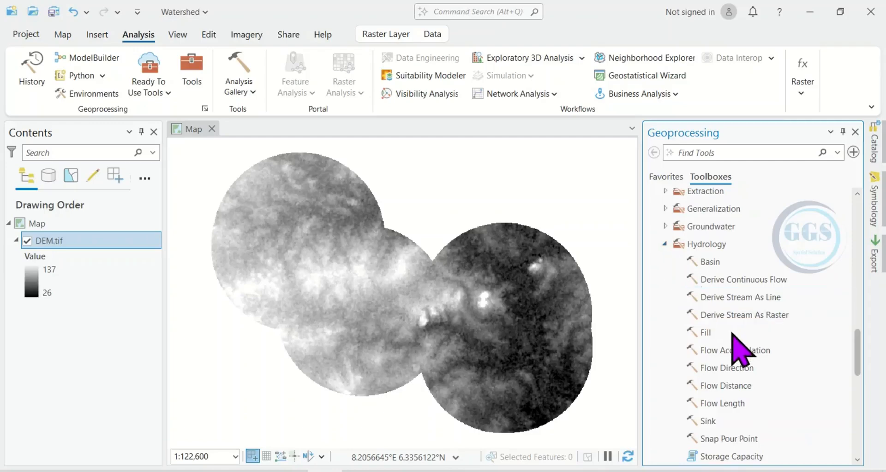
left_click(710, 334)
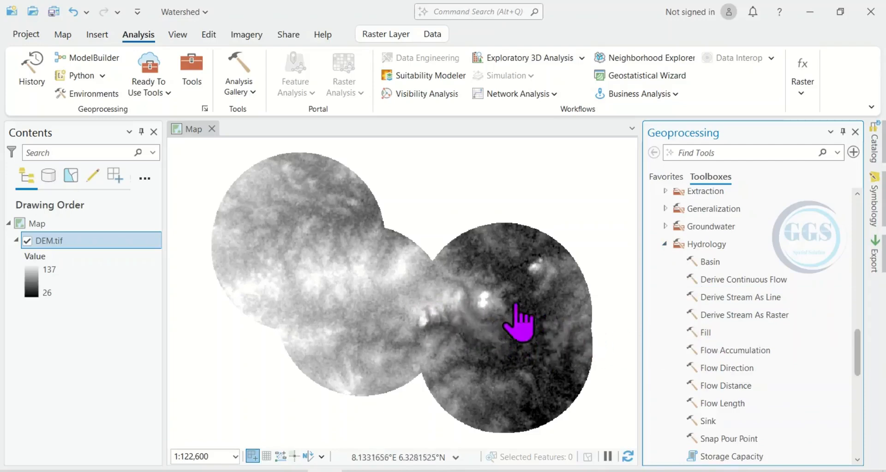
left_click(705, 333)
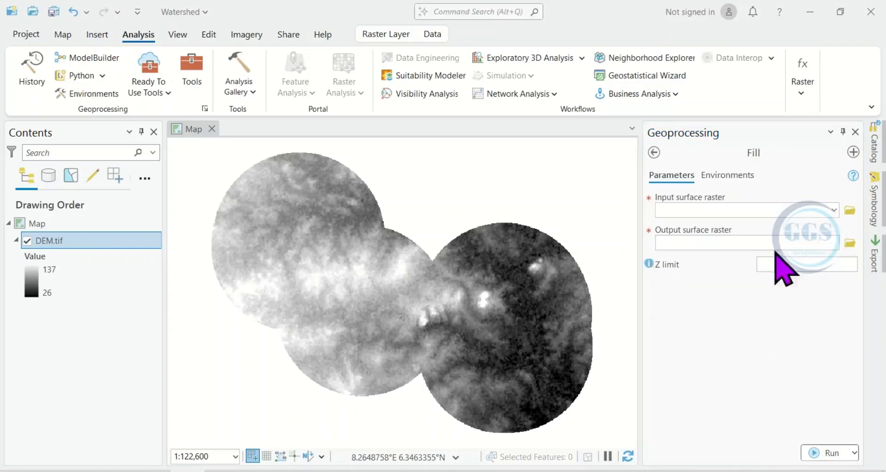
Run Fill with DEM.tif as the input surface raster to fill the sinks in the elevation data.
left_click(837, 212)
left_click(832, 210)
left_click(688, 230)
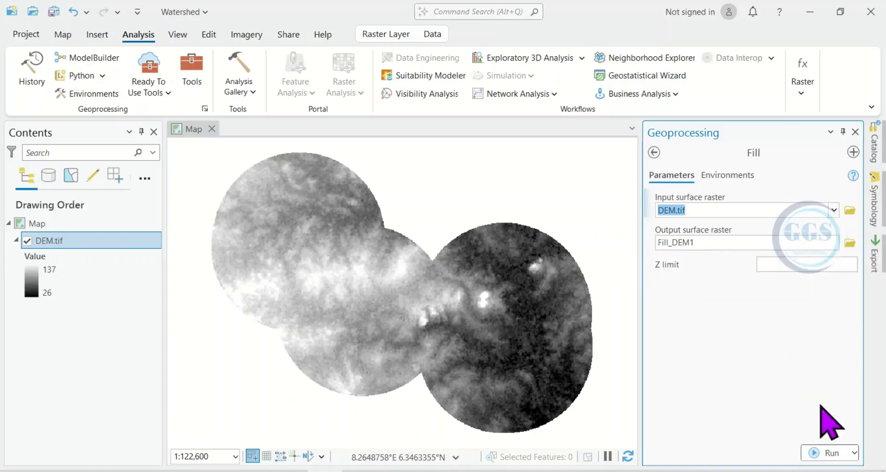
left_click(832, 452)
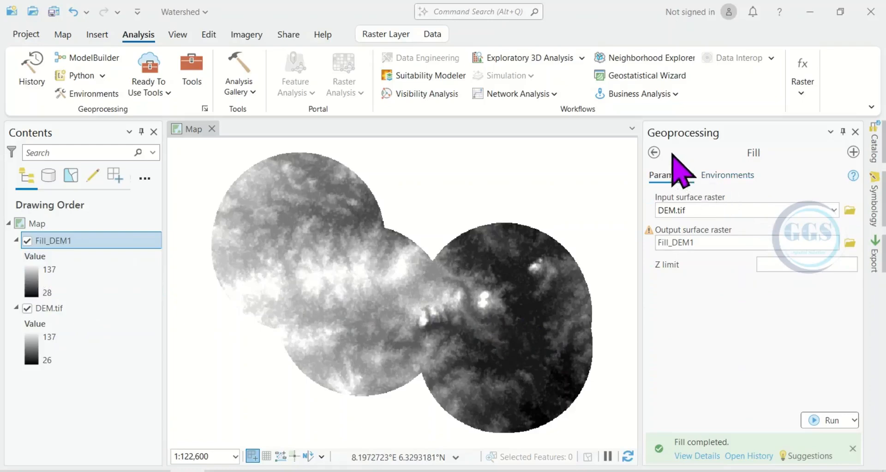
Run the Hydrology Flow Direction tool with the filled raster Fill_DEM1 as the input surface.
left_click(655, 155)
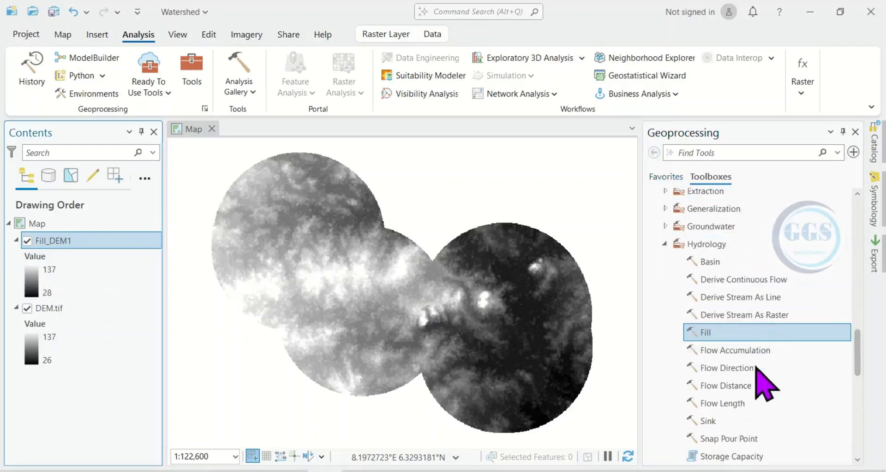
double_click(724, 369)
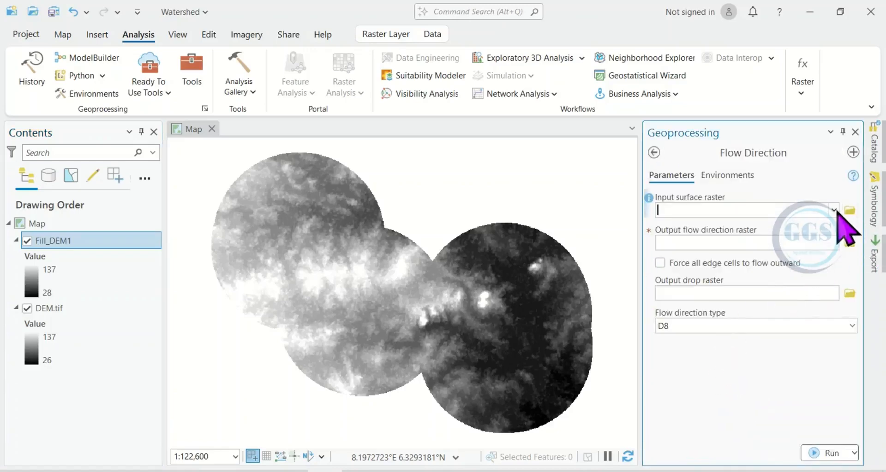
left_click(834, 210)
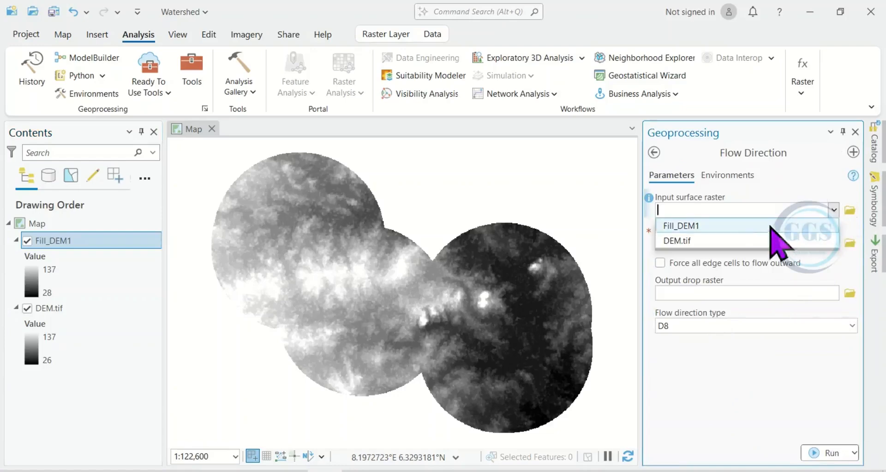
left_click(686, 229)
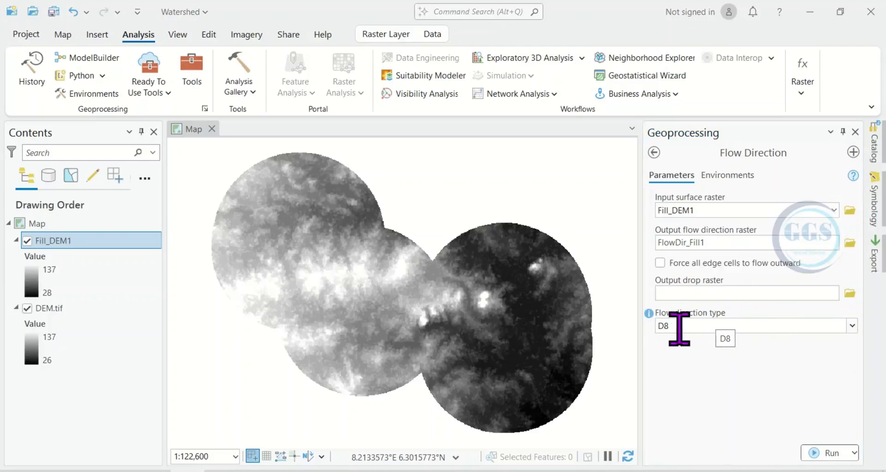
left_click(828, 453)
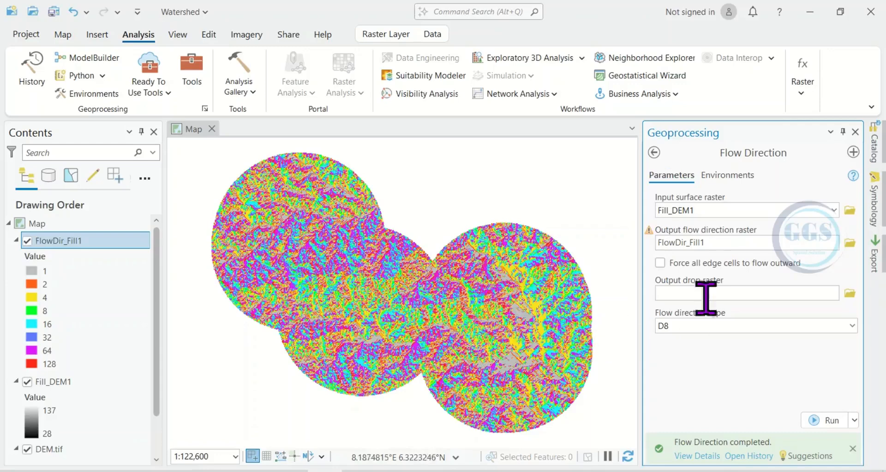
Run the Hydrology Flow Accumulation tool with FlowDir_Fill1 as the input flow direction raster.
left_click(652, 153)
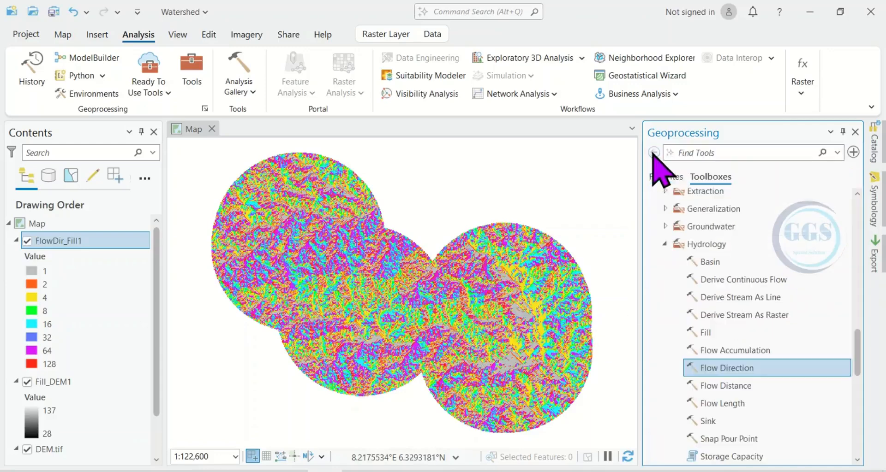
double_click(721, 352)
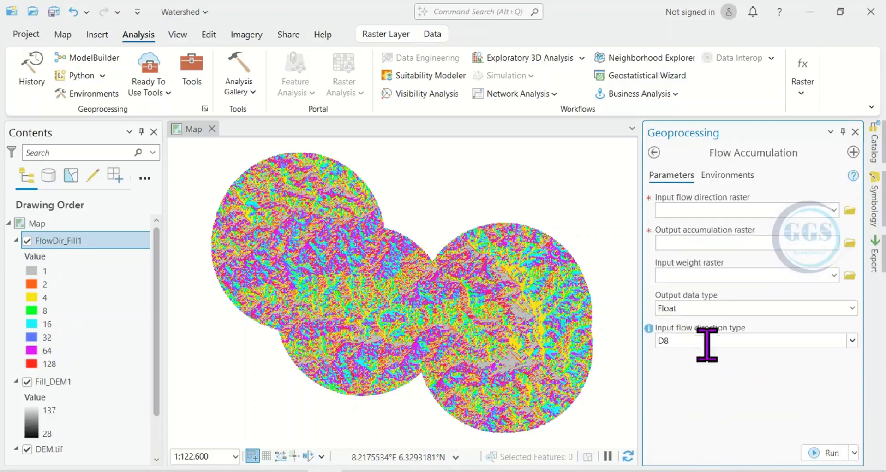
left_click(833, 210)
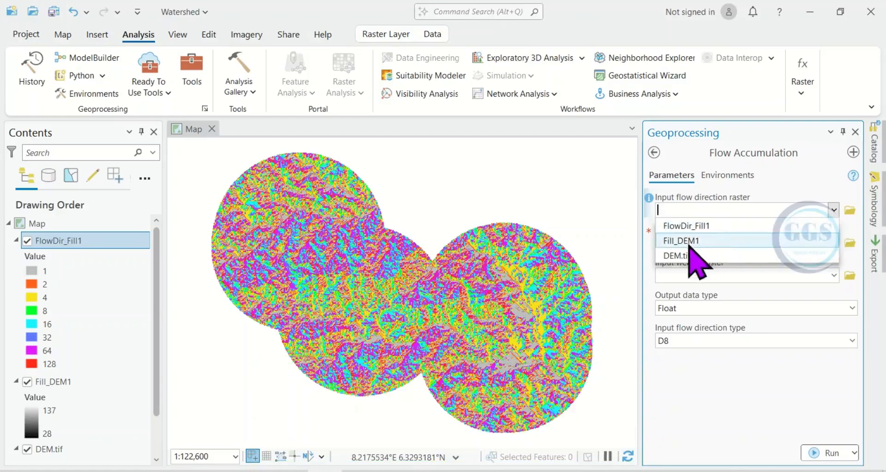
left_click(680, 226)
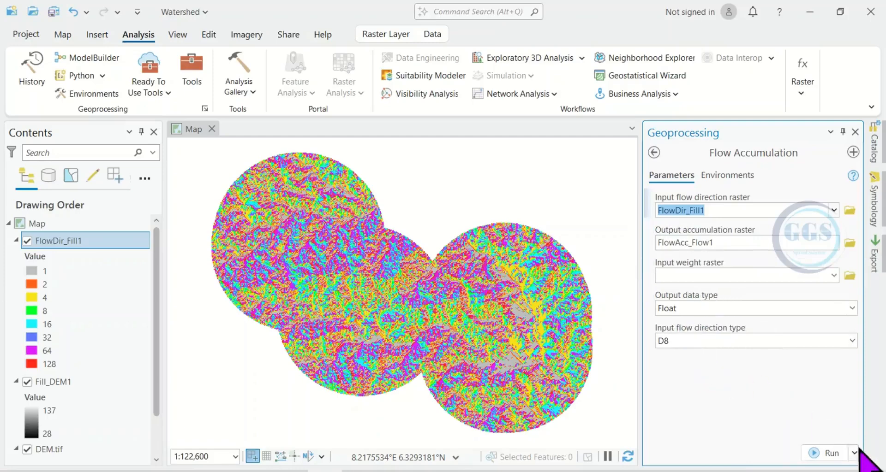
left_click(825, 453)
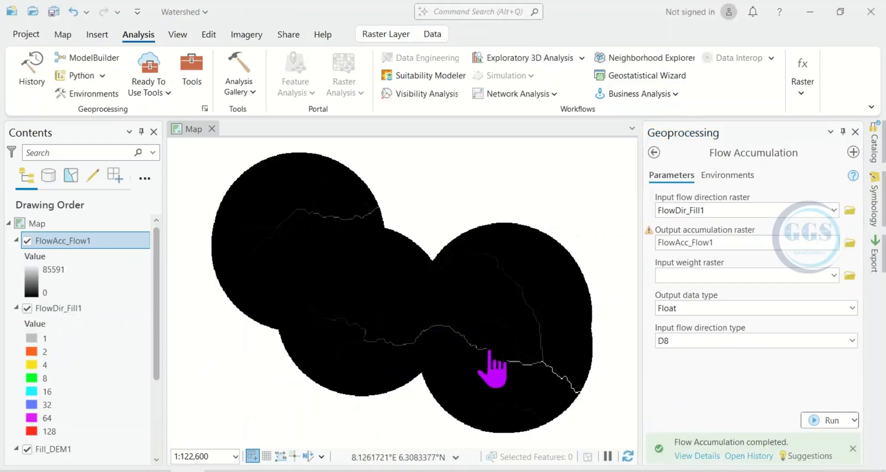
Collapse the legends of FlowDir_Fill1 and Fill_DEM1, and hide the FlowDir_Fill1, Fill_DEM1 and DEM.tif layers.
left_click(17, 307)
left_click(17, 325)
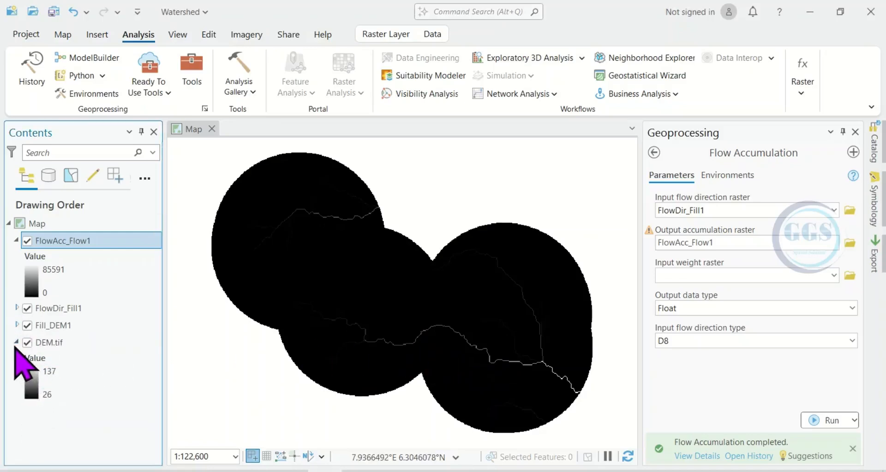
left_click(14, 347)
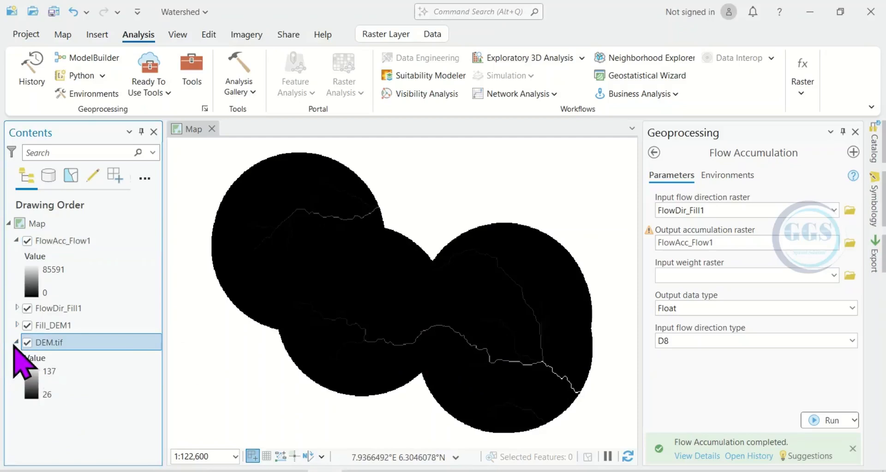
left_click(26, 343)
left_click(27, 325)
left_click(27, 308)
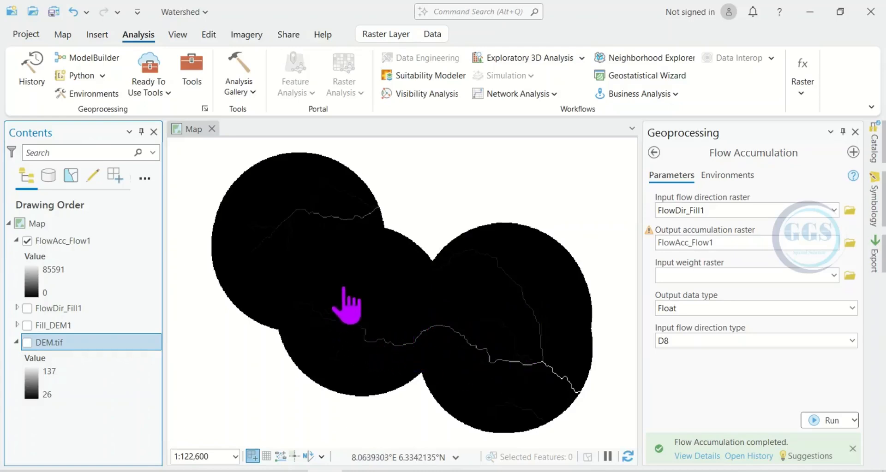
Set the stretch type of the FlowAcc_Flow1 layer's symbology to Histogram Equalize.
left_click(51, 247)
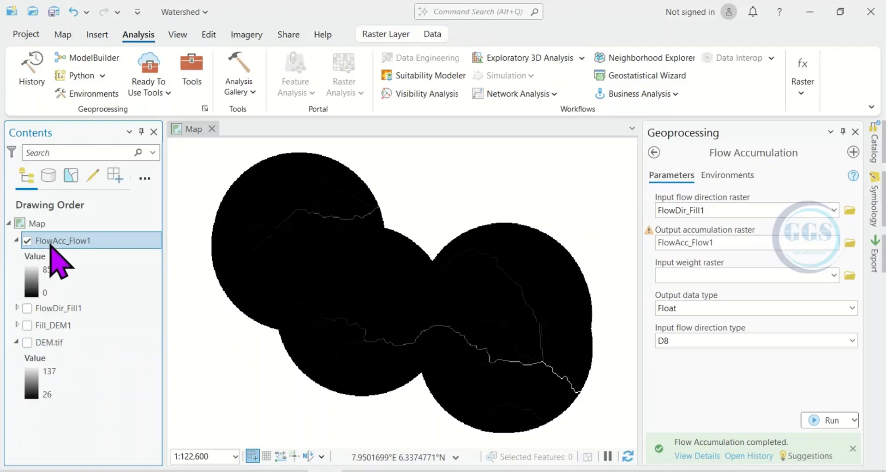
right_click(54, 258)
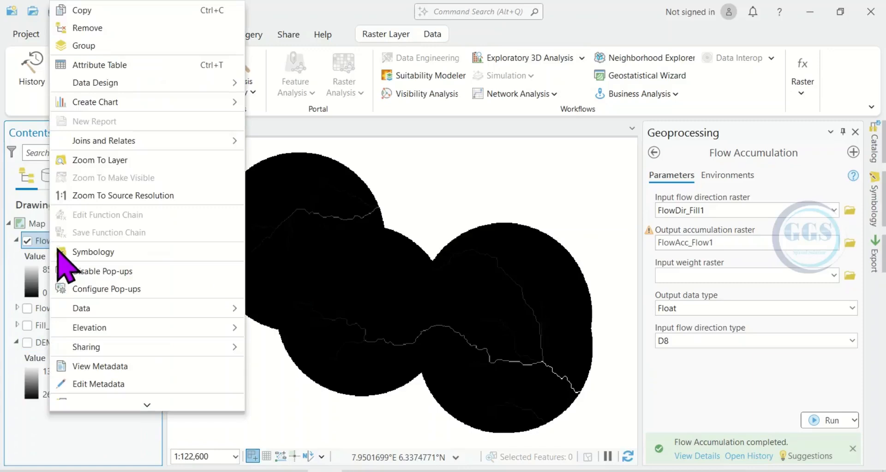
left_click(96, 252)
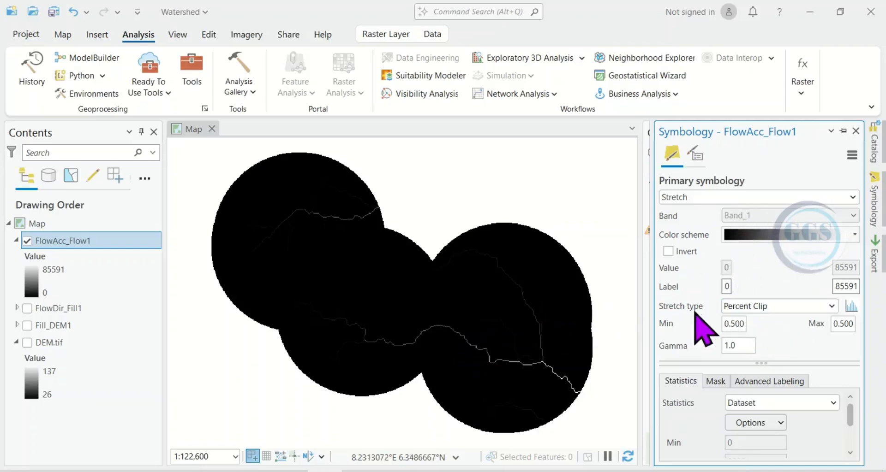
left_click(831, 306)
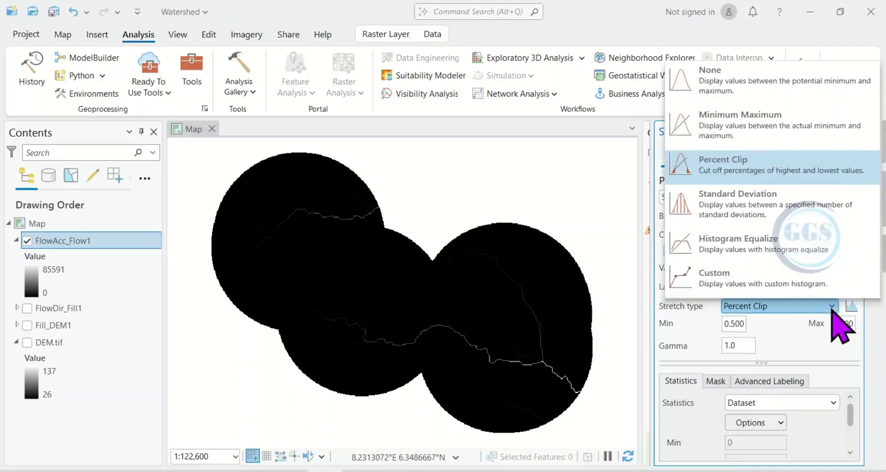
left_click(763, 263)
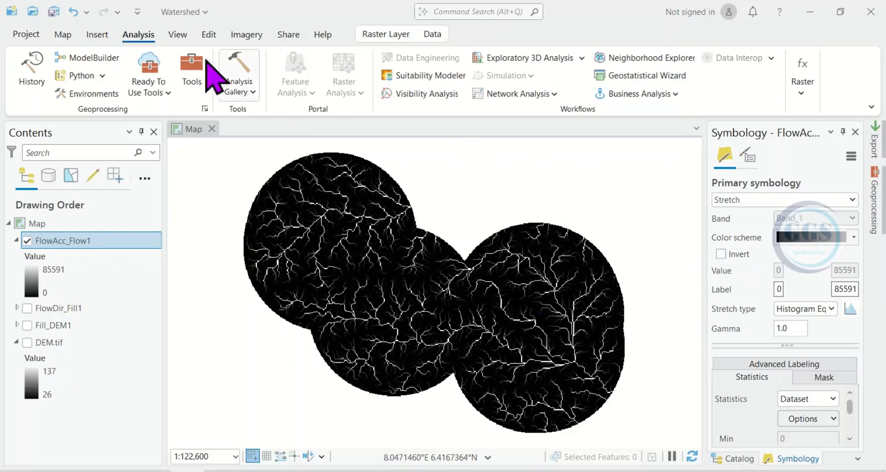
Open the Reclassify tool from the Spatial Analyst Reclass toolset and set FlowAcc_Flow1 as its input raster.
left_click(187, 77)
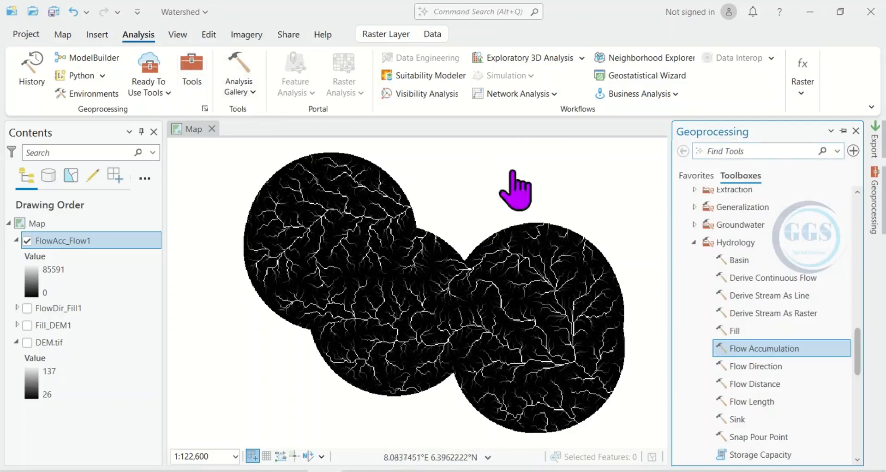
left_click(693, 243)
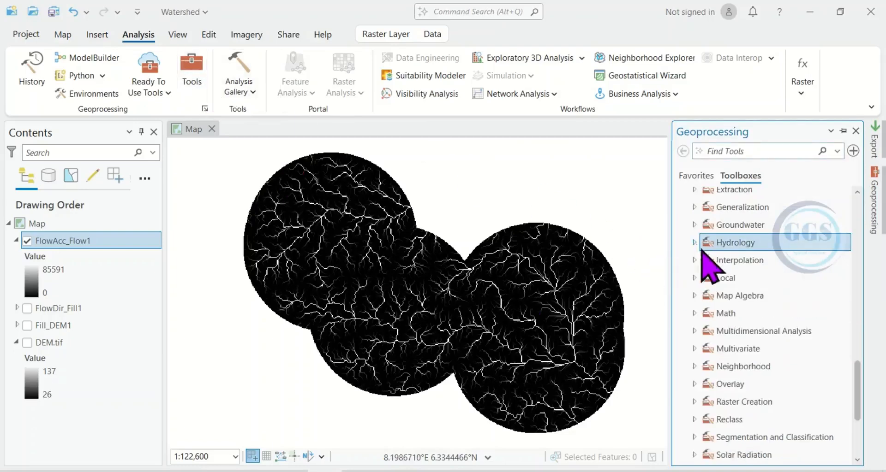
left_click(694, 420)
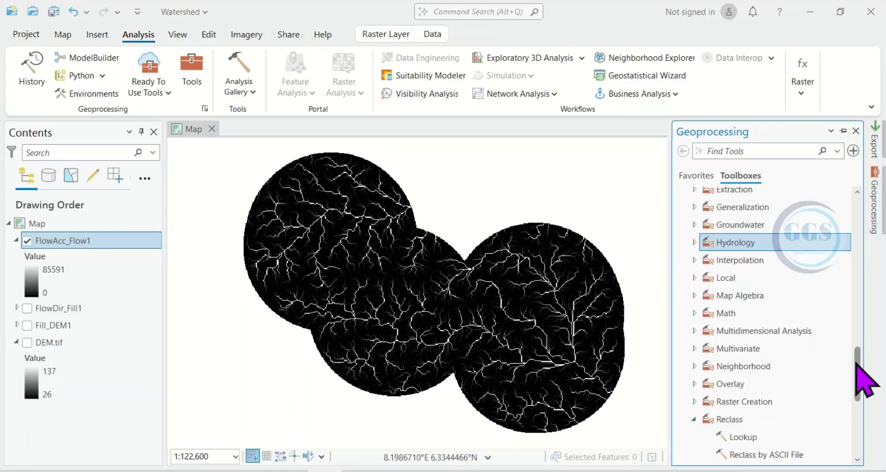
left_click_drag(857, 364, 858, 418)
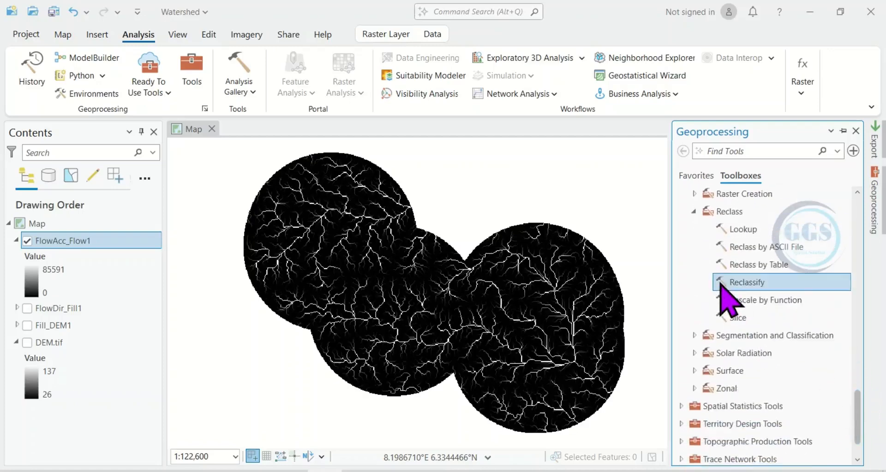
left_click(744, 283)
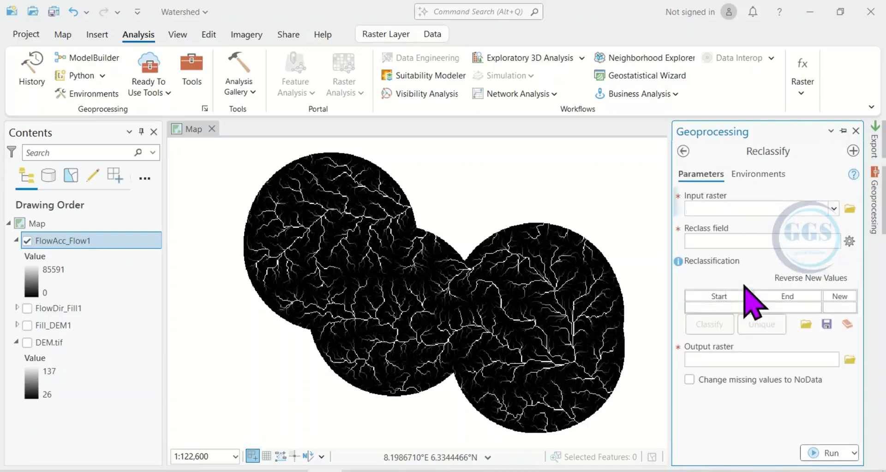
left_click(832, 208)
left_click(736, 225)
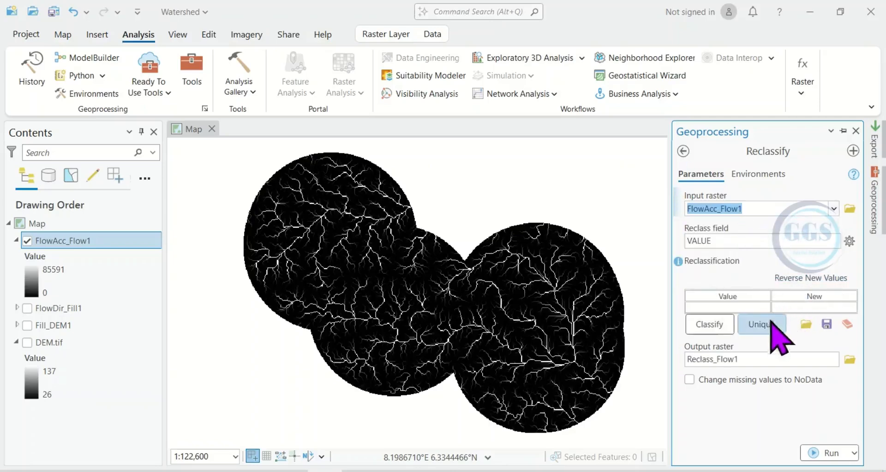
Classify the flow accumulation values into 2 classes with a first upper value of 5000, and run Reclassify.
left_click(709, 324)
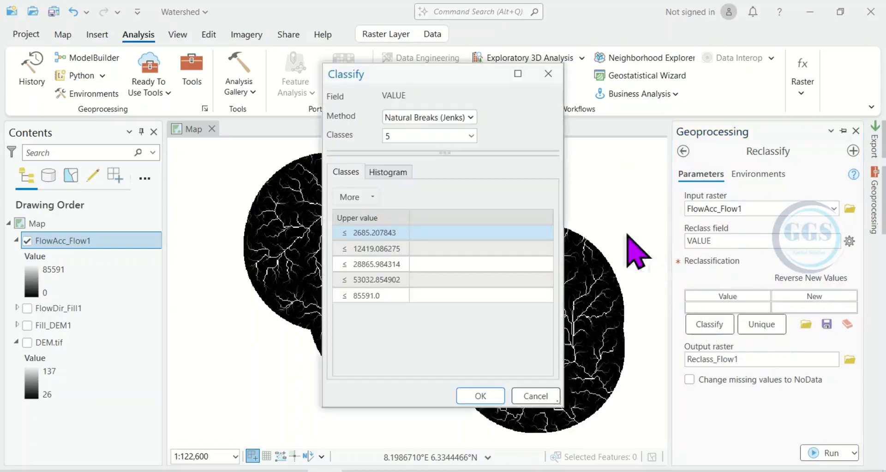
left_click(470, 136)
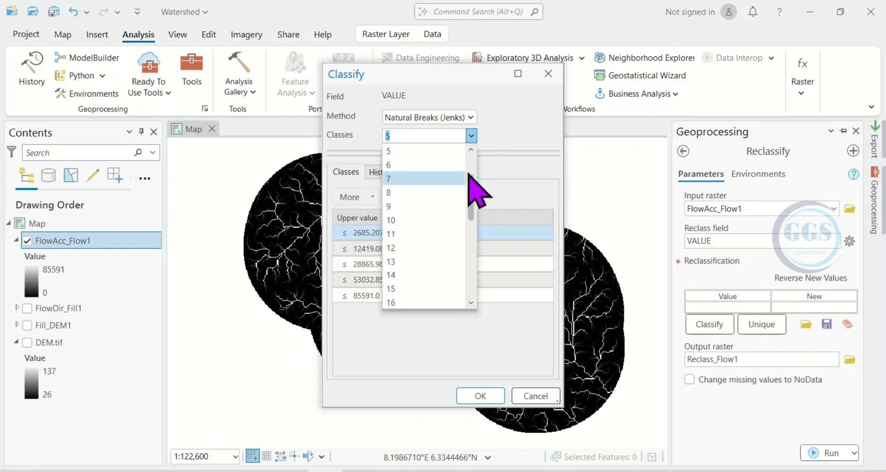
scroll(473, 185, "up", 2)
left_click(390, 165)
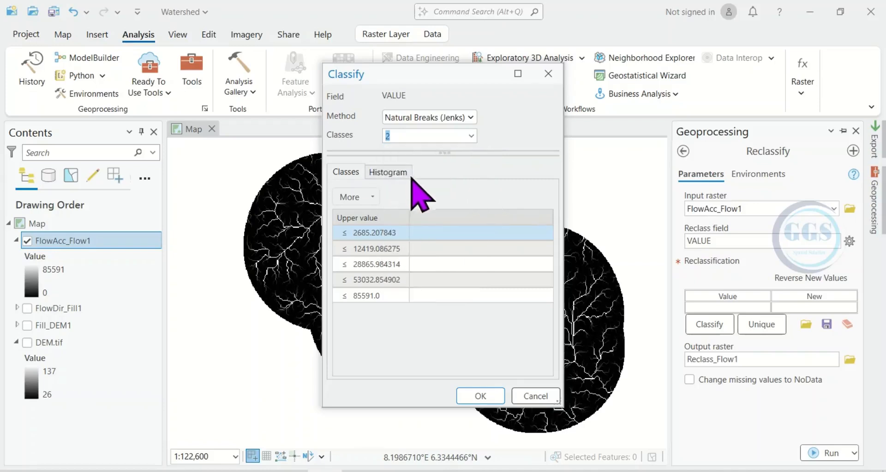
left_click(379, 233)
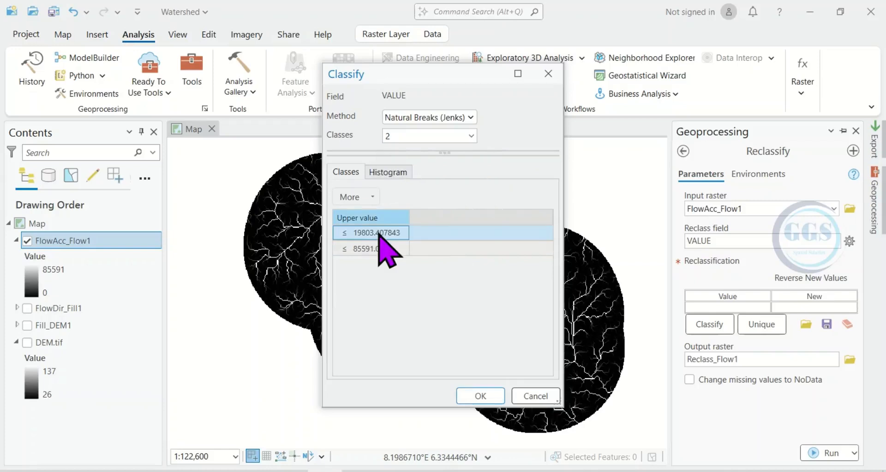
left_click(377, 234)
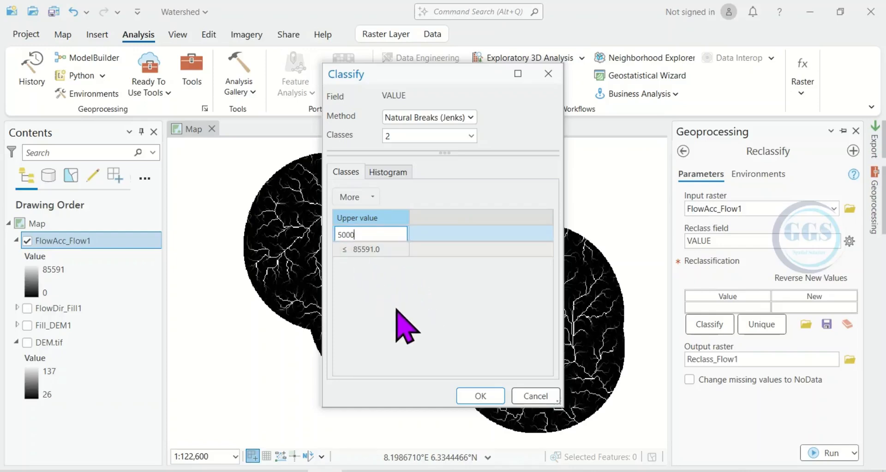
left_click(482, 396)
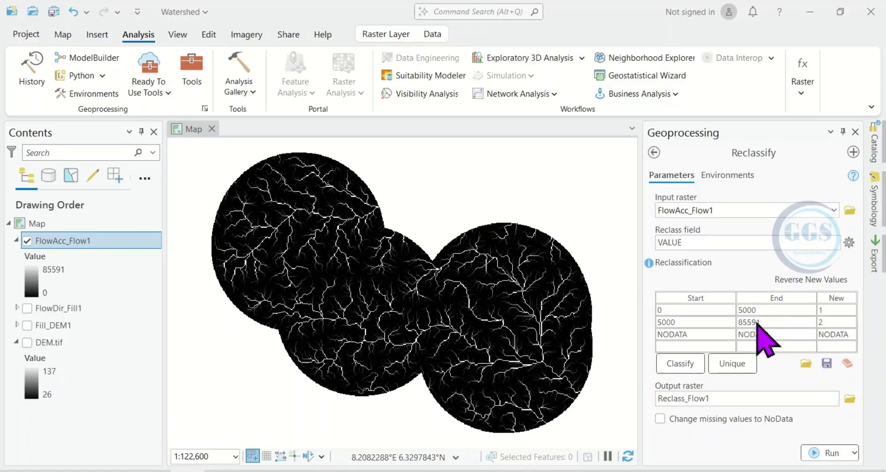
left_click(824, 453)
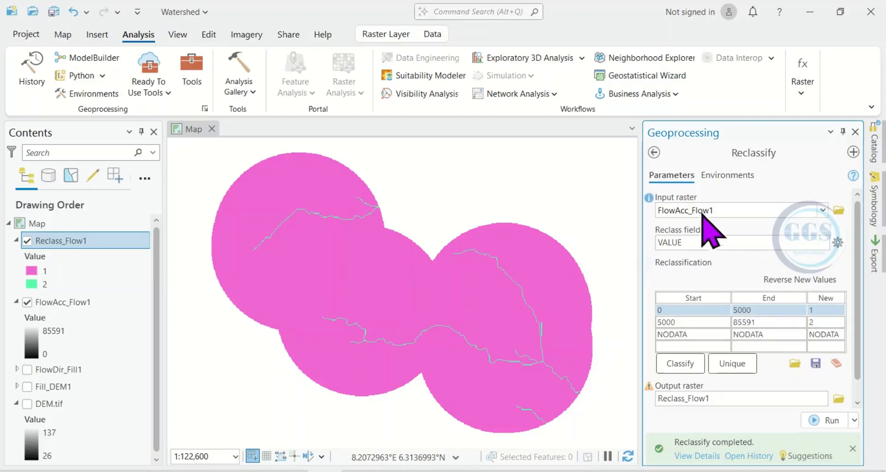
Start a fresh Reclassify run with FlowAcc_Flow1 as the input raster.
left_click(654, 152)
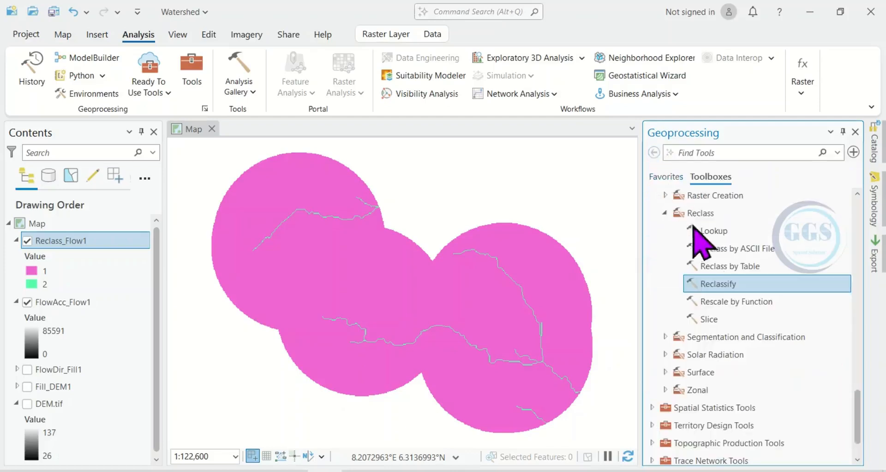
left_click(709, 285)
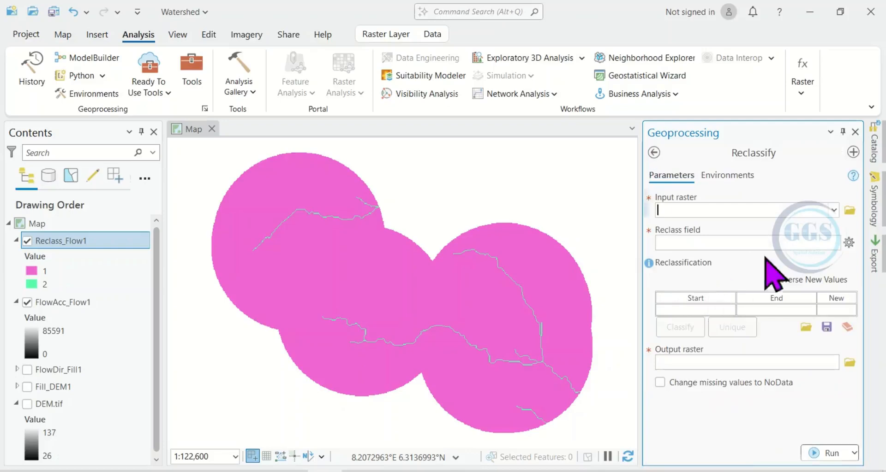
left_click(834, 211)
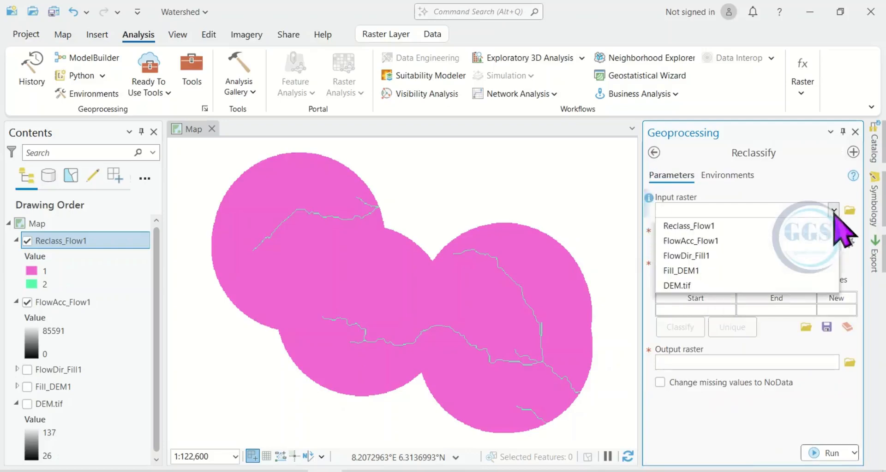
left_click(693, 242)
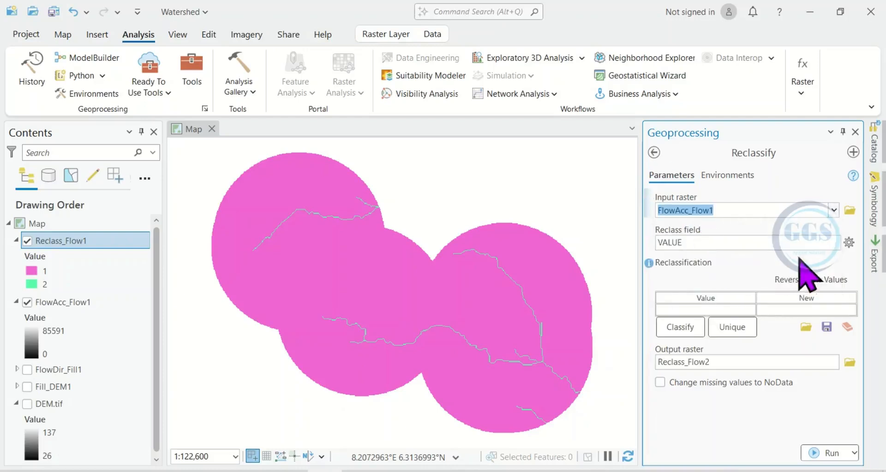
Classify the flow accumulation into 2 classes with a first upper value of 500, and run Reclassify.
left_click(680, 328)
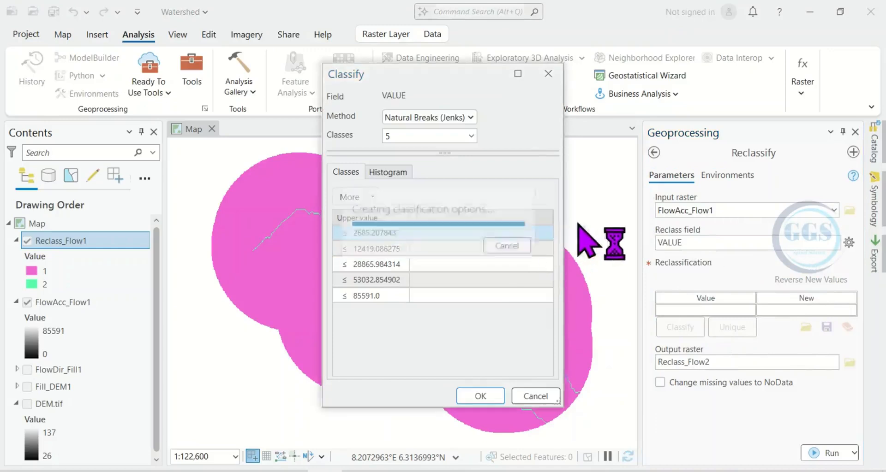
left_click(471, 135)
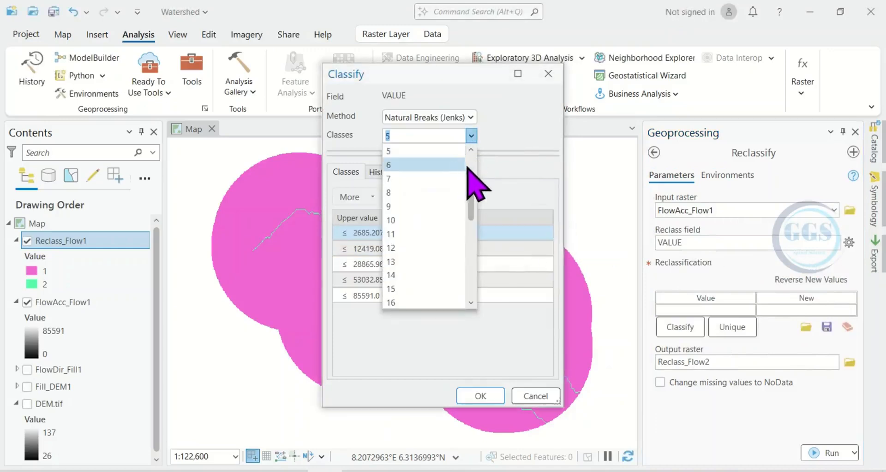
left_click(407, 167)
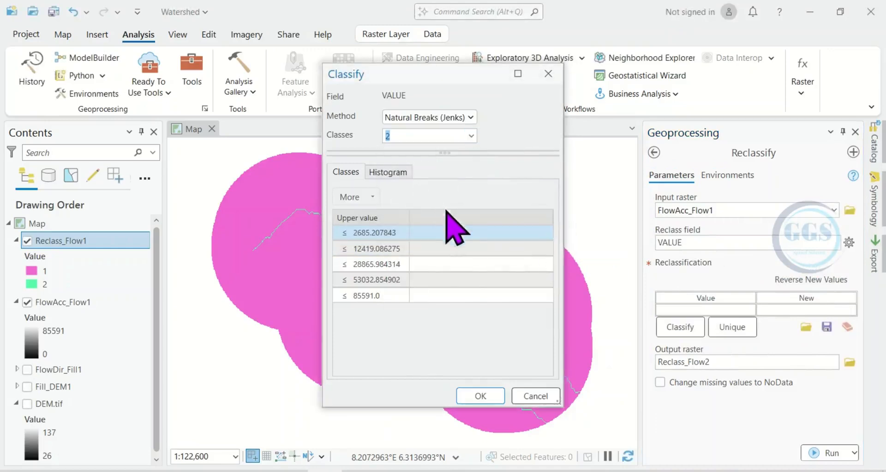
left_click(377, 234)
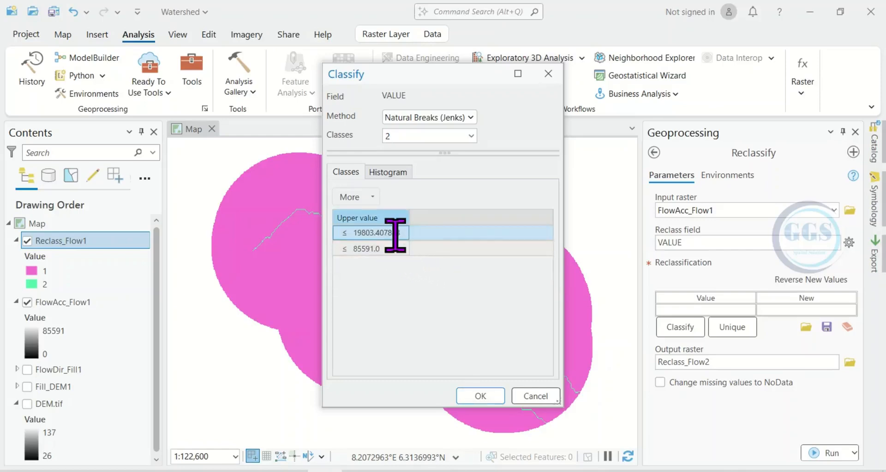
left_click(395, 234)
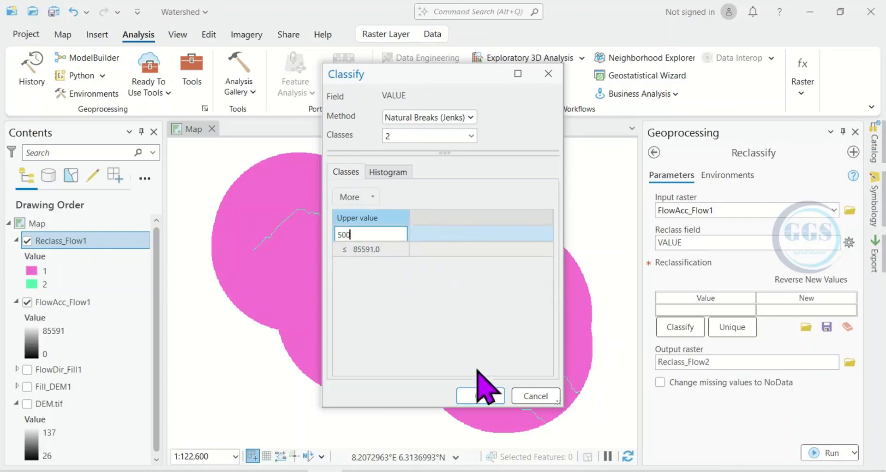
left_click(480, 396)
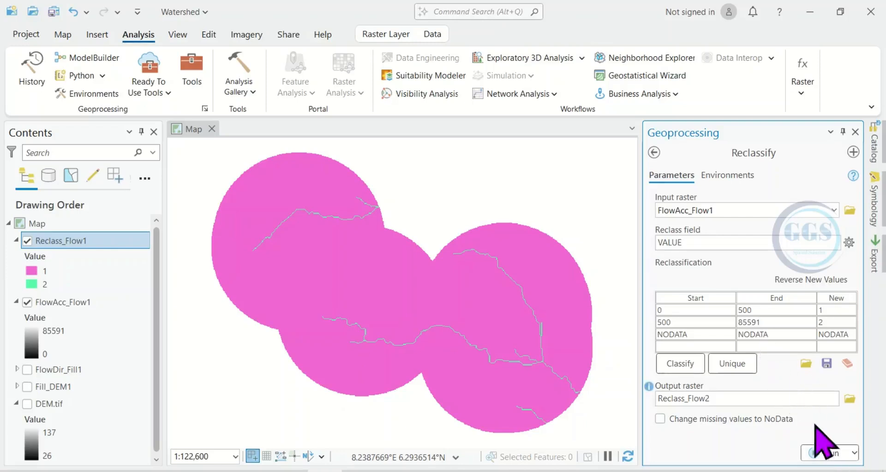
left_click(829, 454)
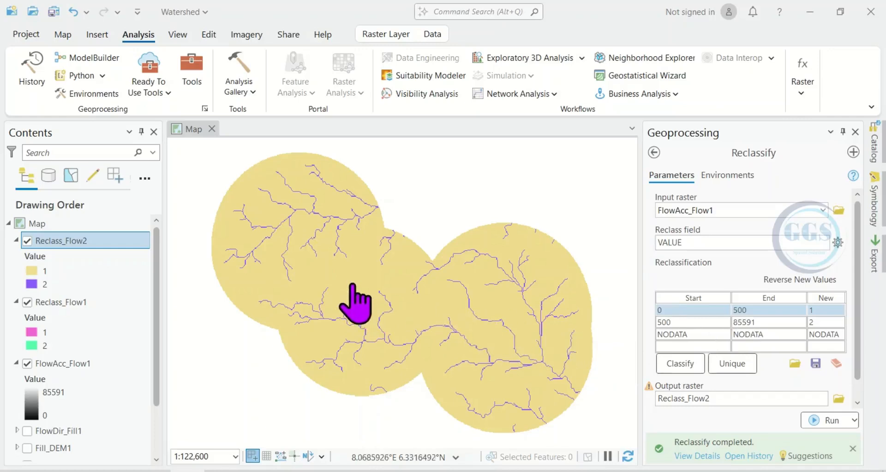
Recolor the Reclass_Flow2 layer with white for value 1 and blue for value 2.
scroll(671, 358, "down", 1)
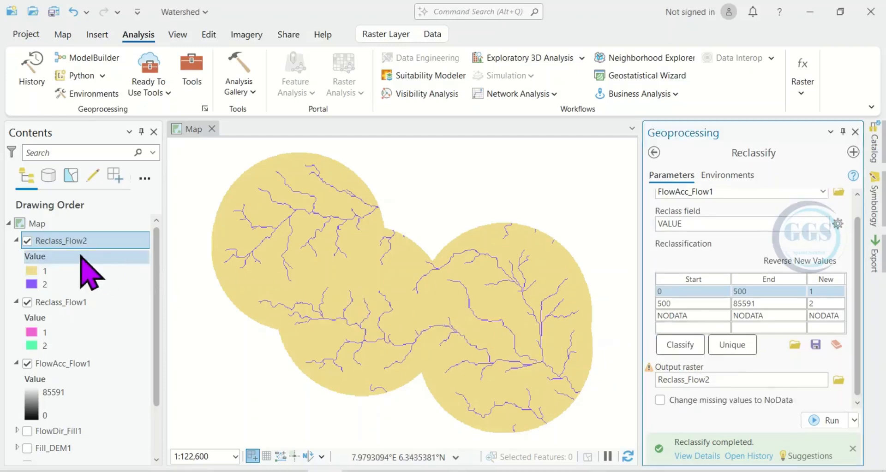
right_click(62, 241)
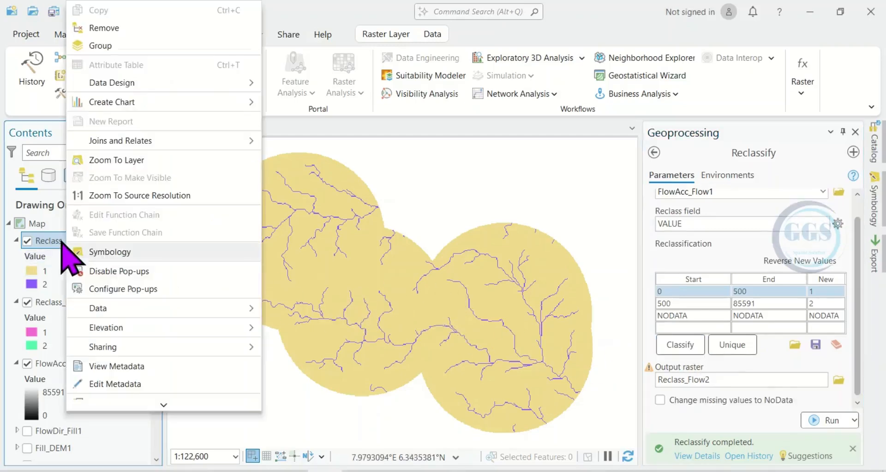
left_click(106, 254)
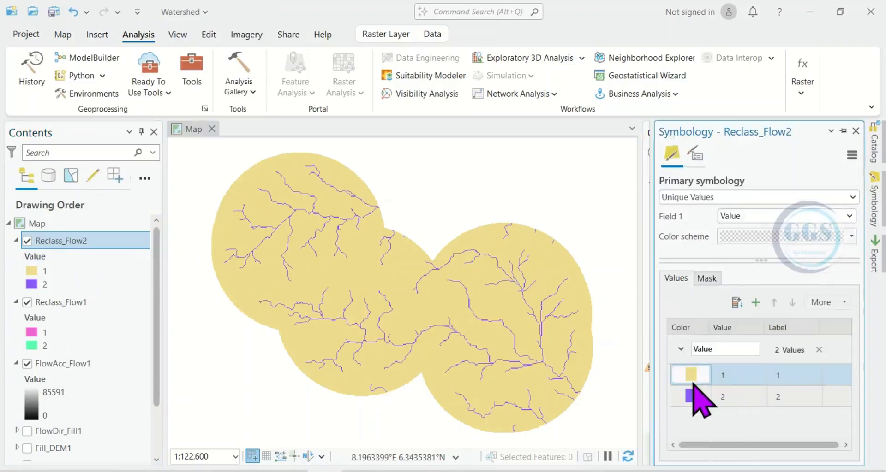
left_click(692, 381)
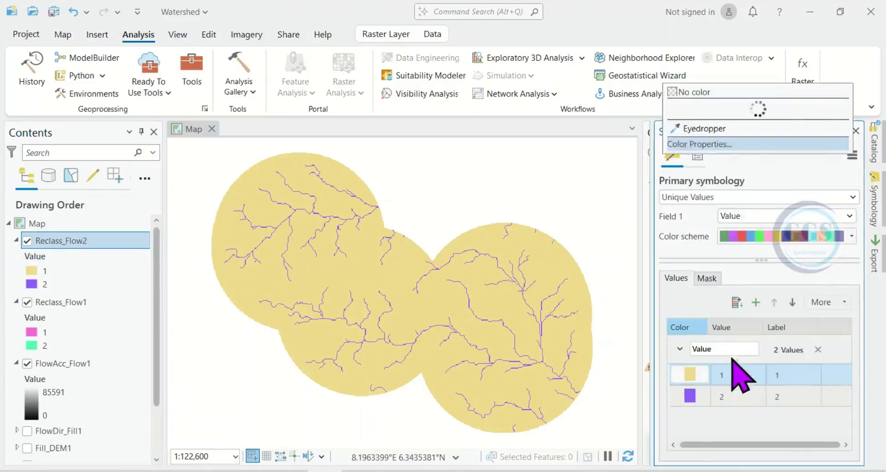
left_click(678, 123)
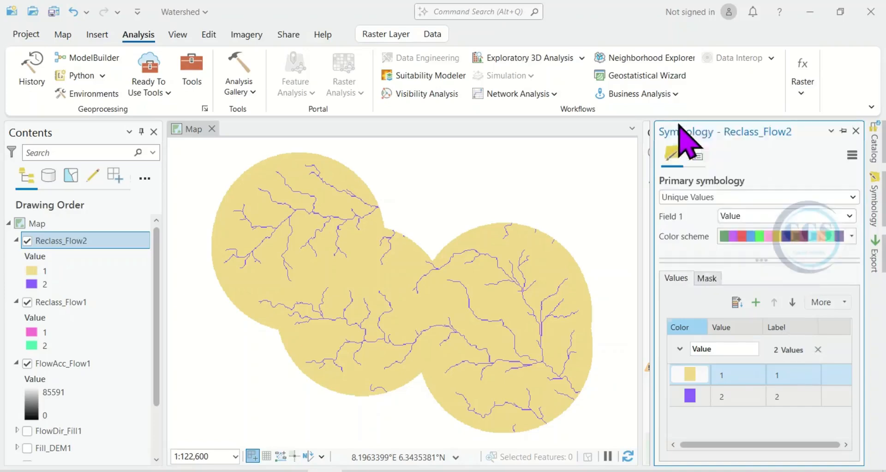
left_click(701, 396)
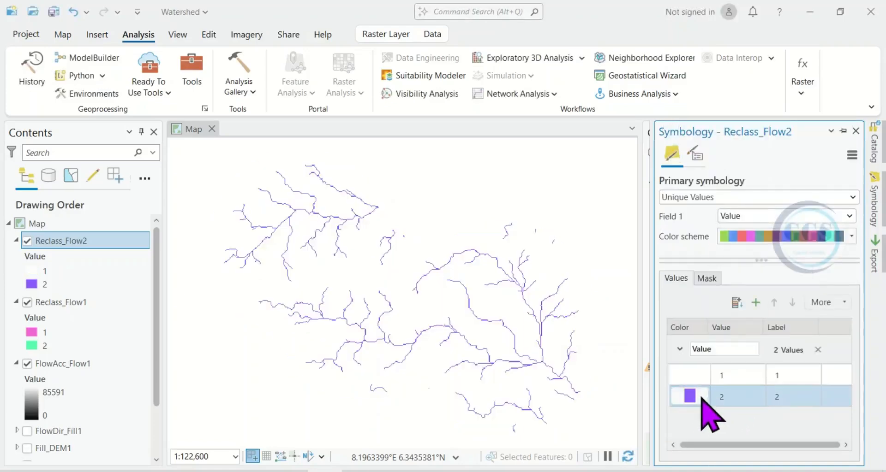
left_click(692, 396)
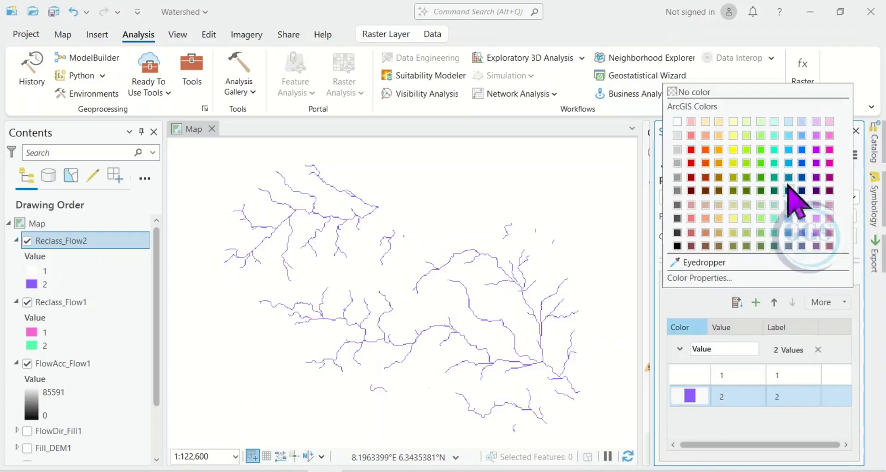
left_click(801, 155)
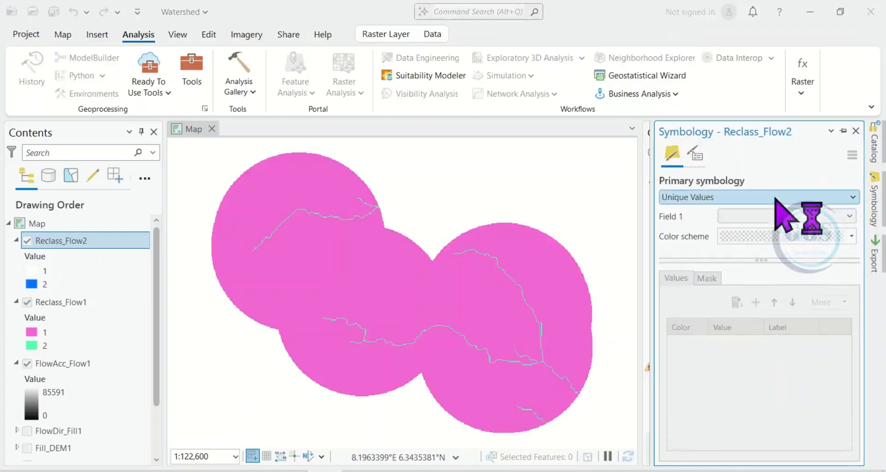
Remove the Reclass_Flow1 layer from the map.
left_click(28, 303)
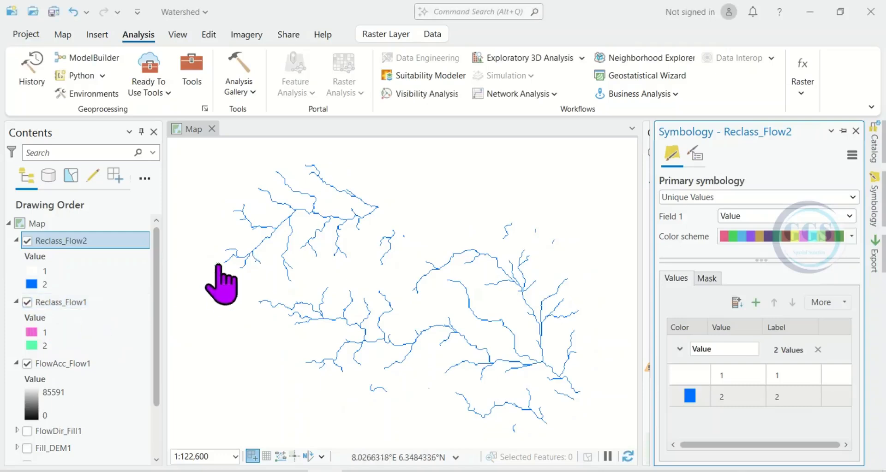
left_click(68, 304)
right_click(58, 303)
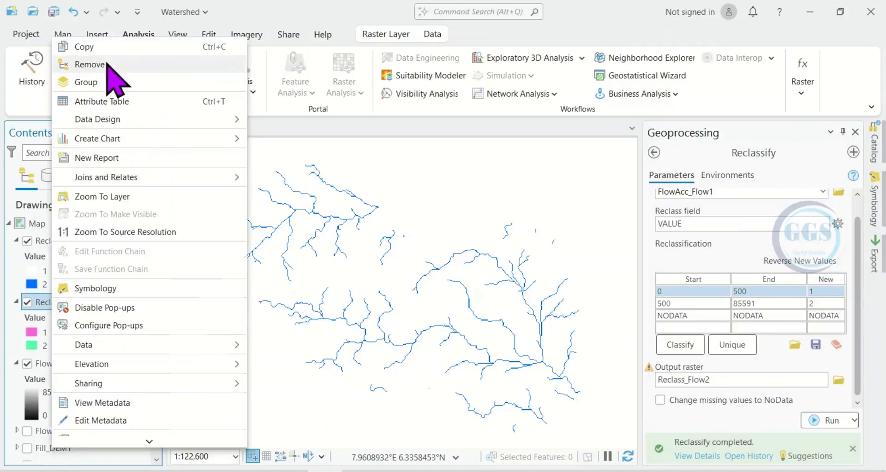
left_click(92, 65)
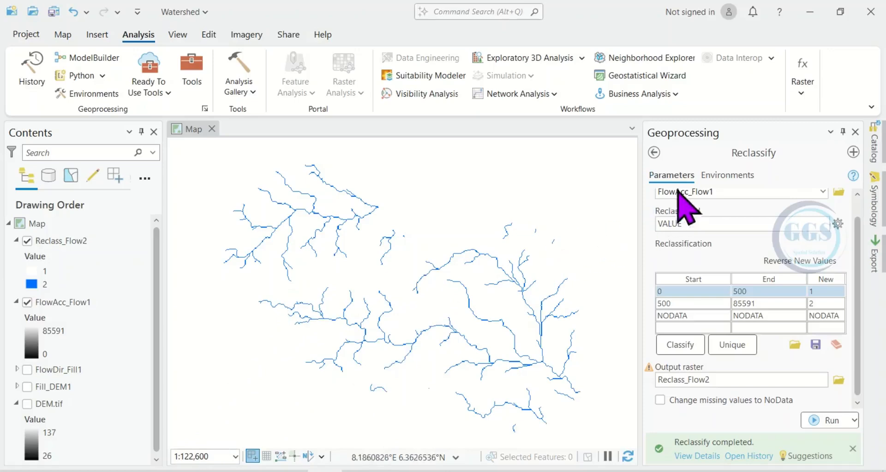
Run Raster Calculator from the Map Algebra toolset with the expression "FlowAcc_Flow1" >=500.
left_click(654, 153)
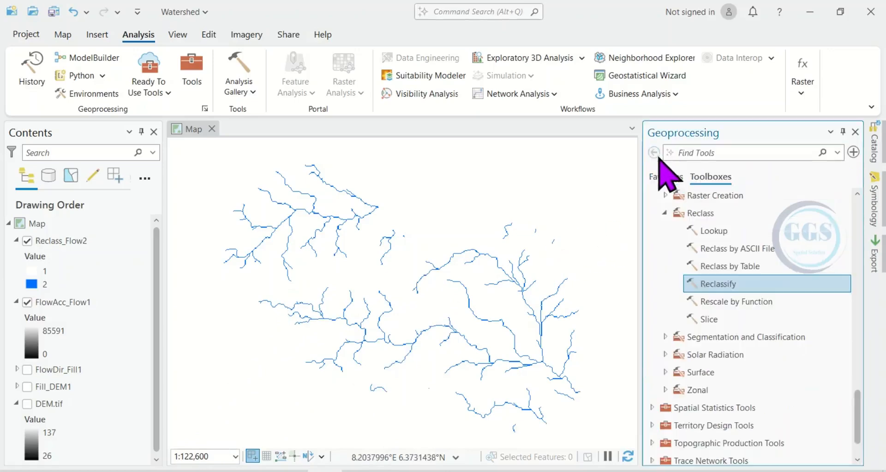
left_click(665, 214)
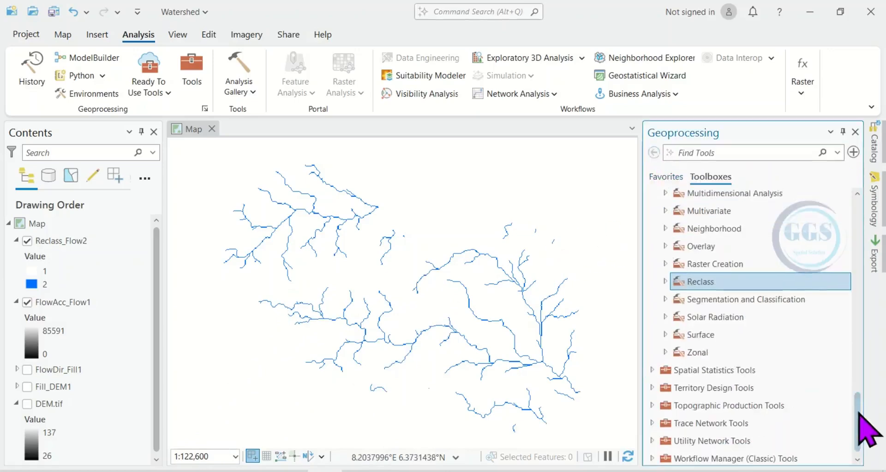
scroll(856, 396, "up", 3)
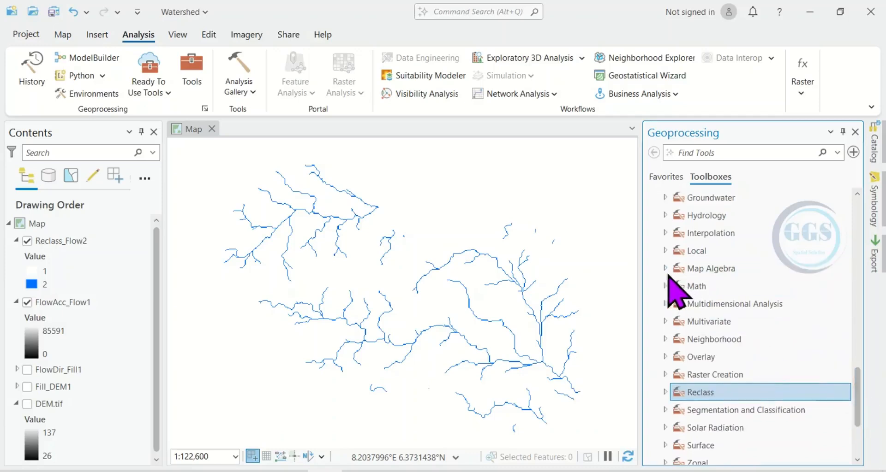
left_click(666, 268)
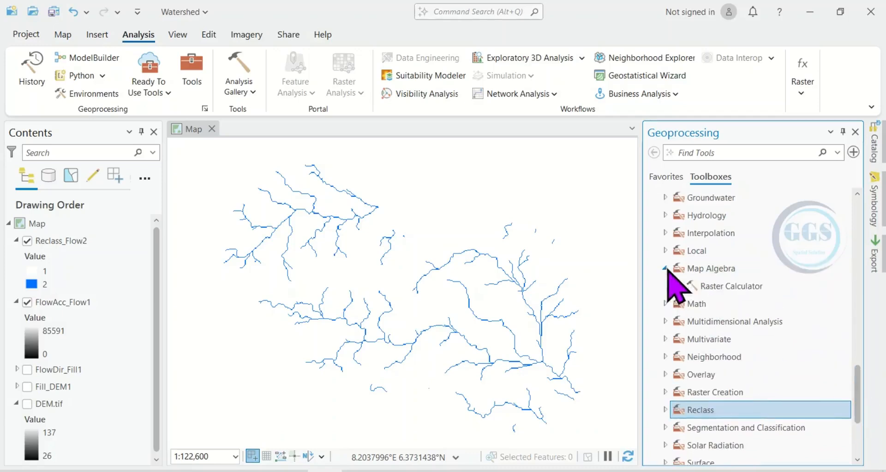
double_click(724, 290)
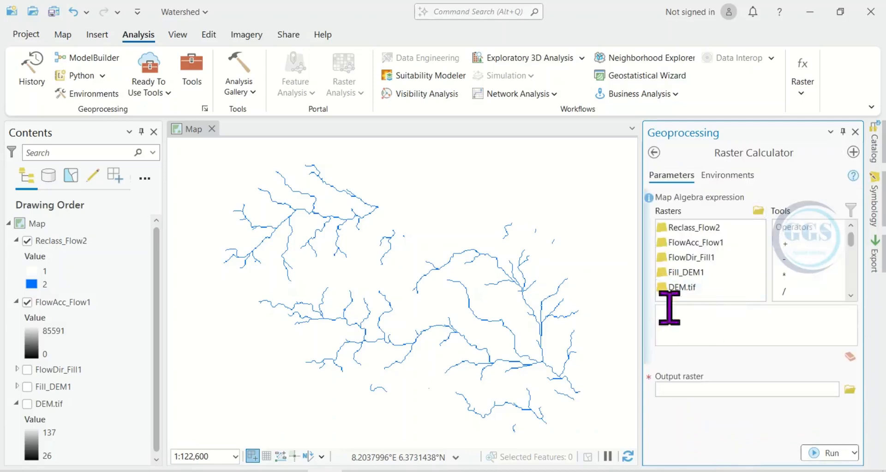
double_click(694, 243)
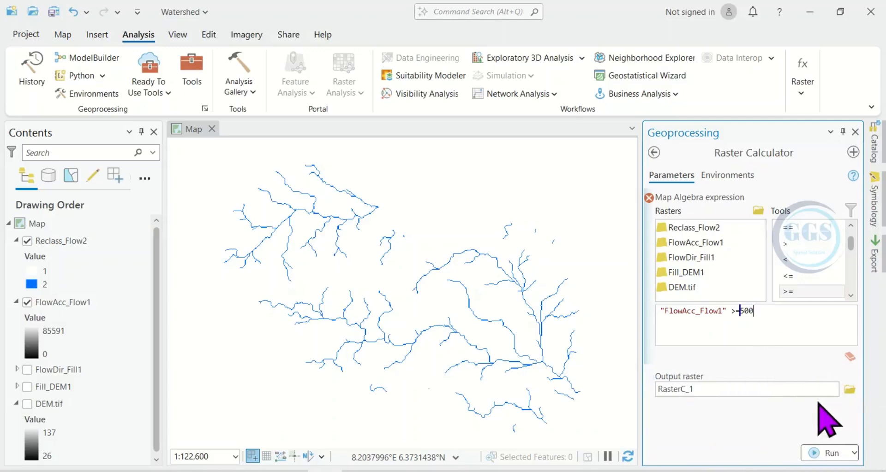
left_click(830, 454)
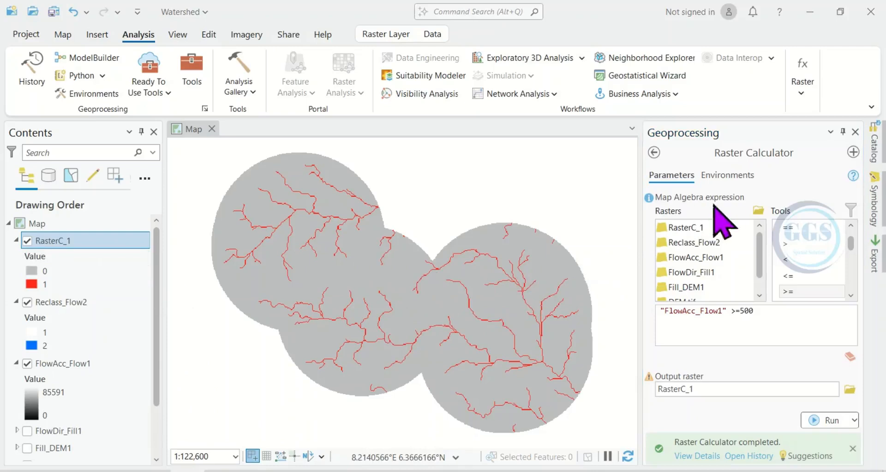
Leave Raster Calculator and open the Stream Order tool from the Hydrology toolset.
left_click(654, 153)
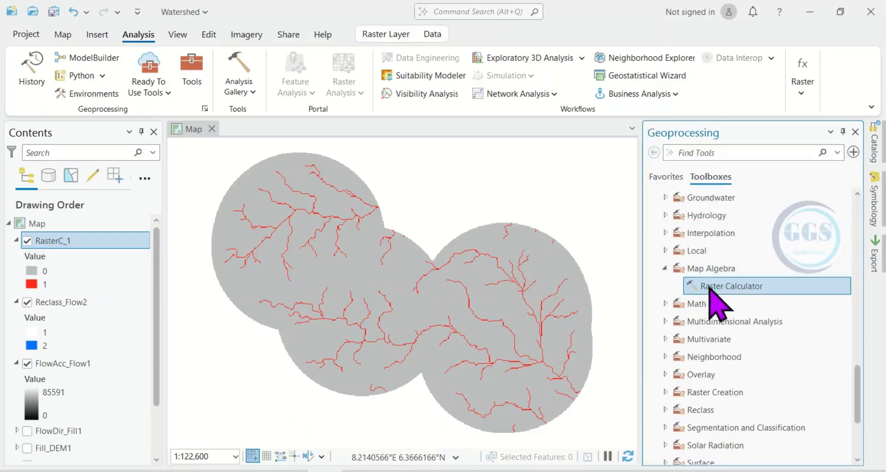
left_click(665, 268)
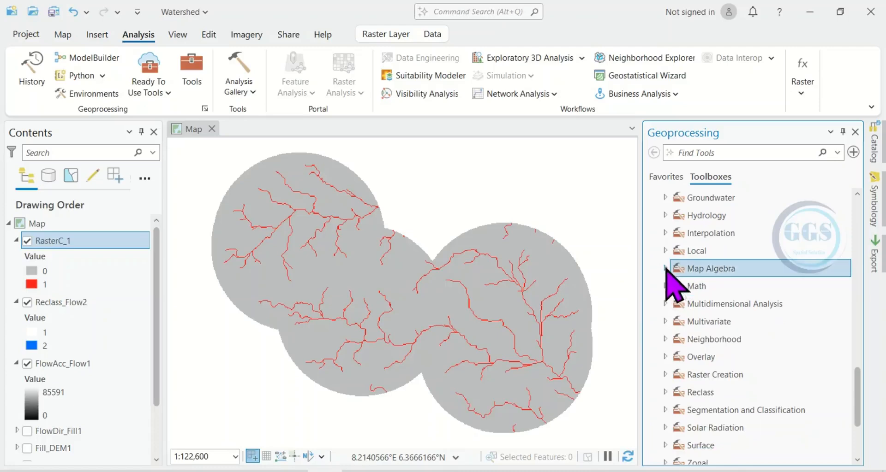
left_click(665, 215)
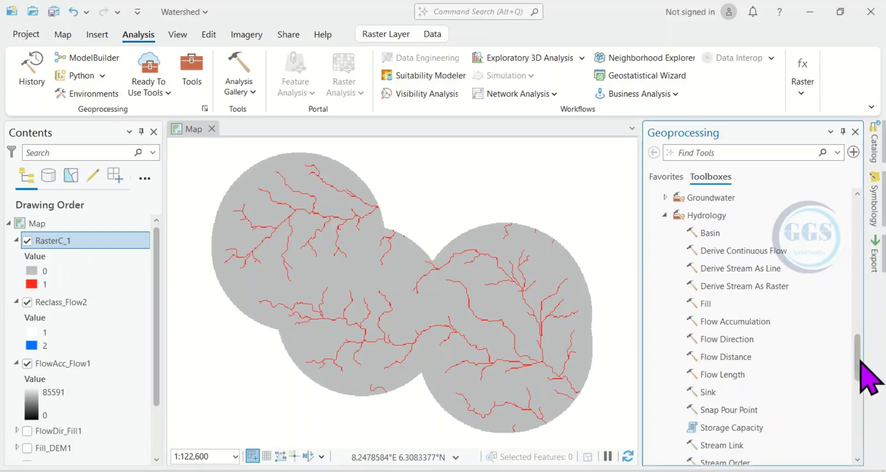
scroll(861, 365, "down", 2)
scroll(866, 392, "down", 1)
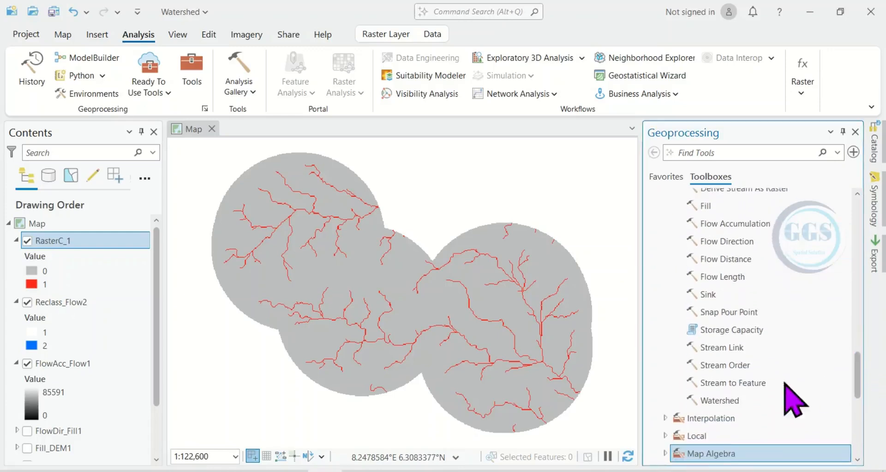
double_click(725, 368)
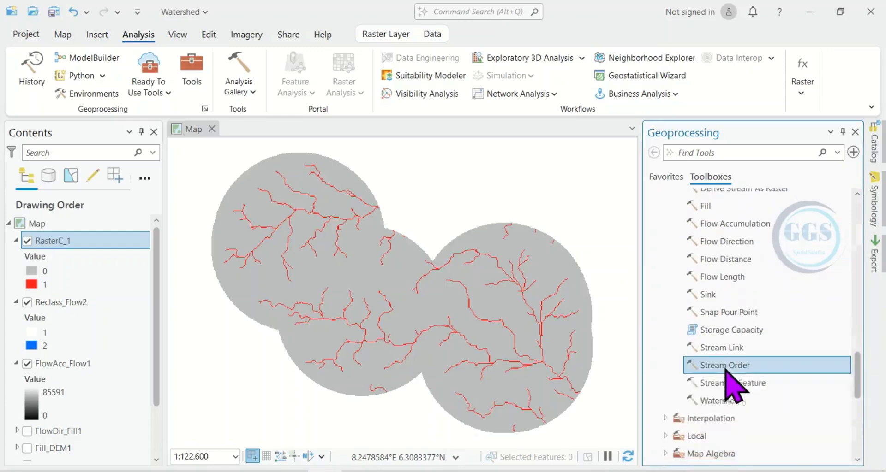
Set RasterC_1 as the input stream raster and FlowDir_Fill1 as the input flow direction raster.
left_click(717, 211)
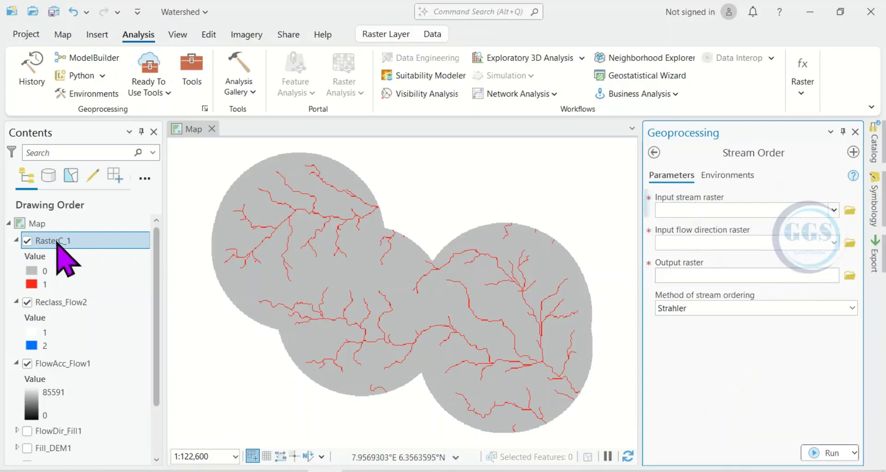
left_click(833, 210)
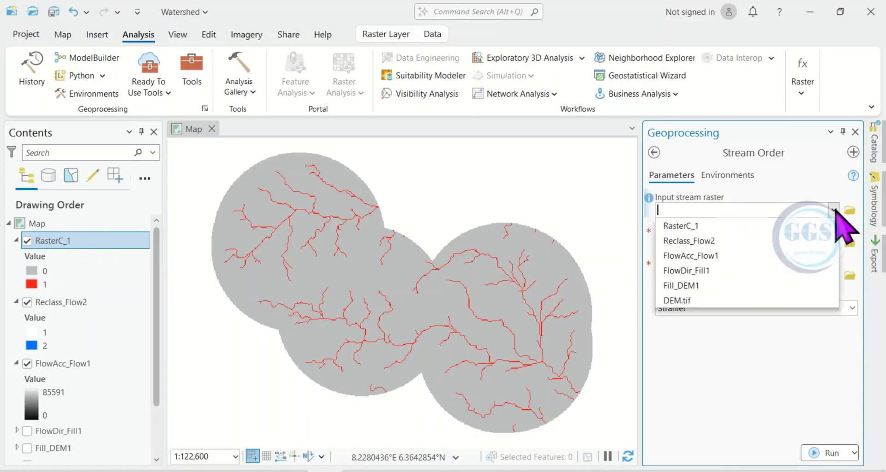
left_click(674, 226)
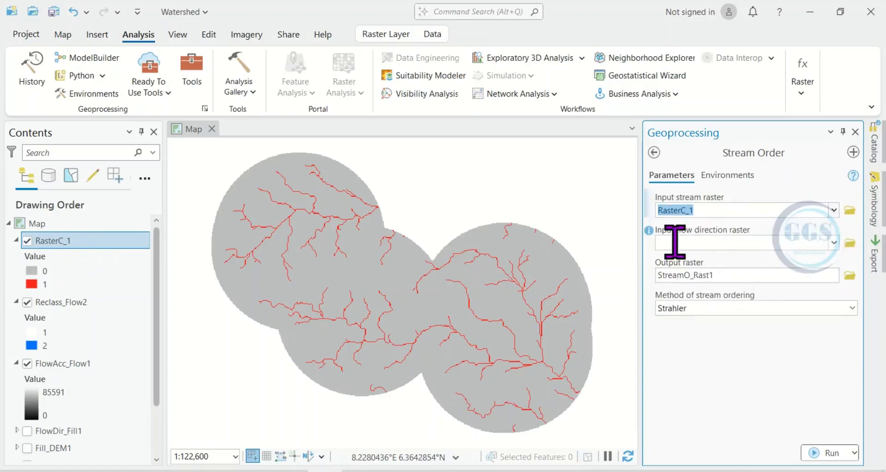
left_click(833, 242)
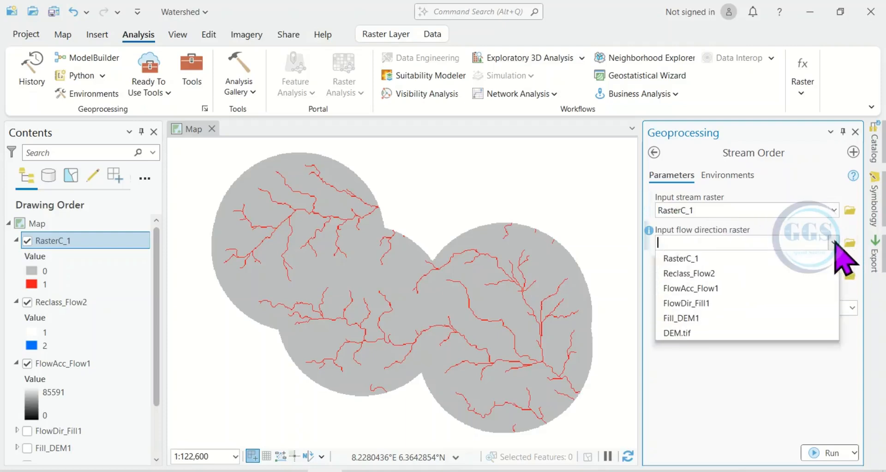
left_click(690, 288)
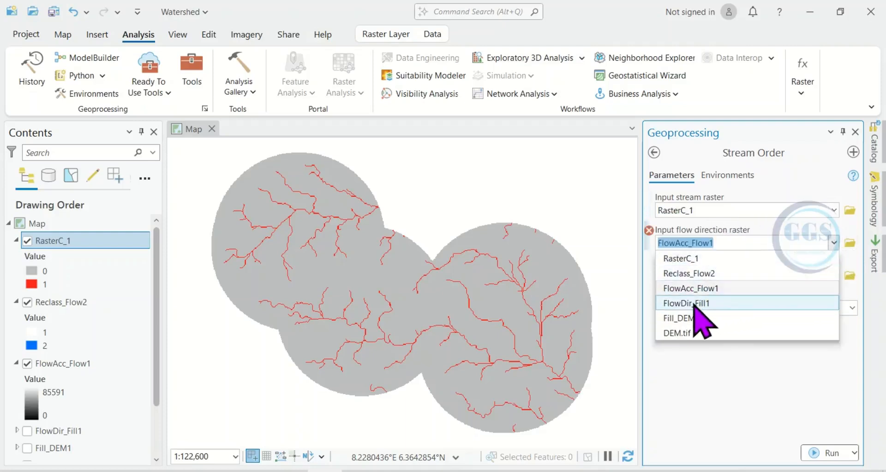
left_click(694, 303)
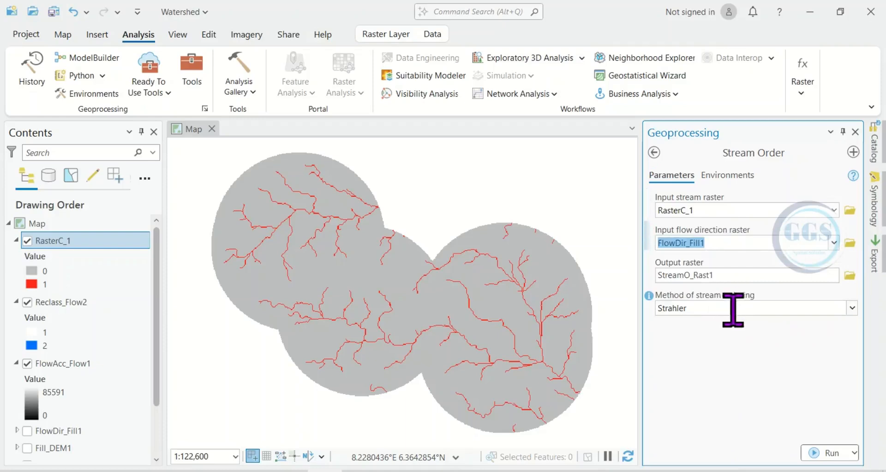
Run Stream Order with the Strahler method and an output raster named StreamOrder, and hide the RasterC_1 layer.
left_click(722, 275)
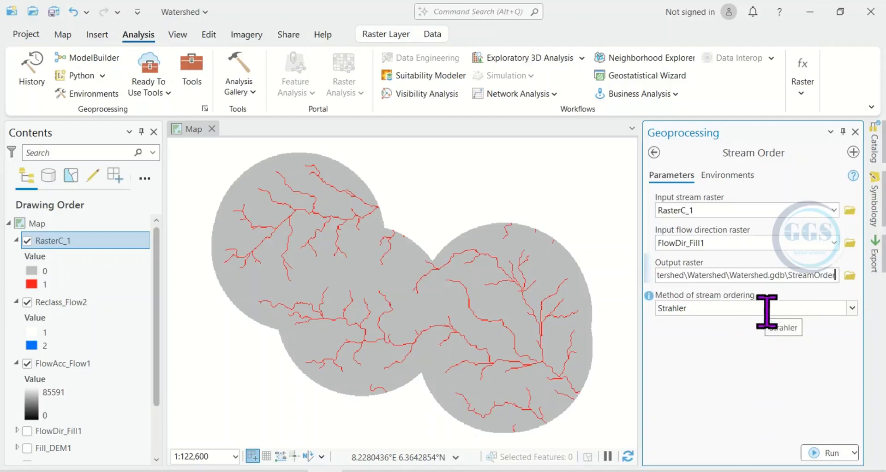
left_click(851, 308)
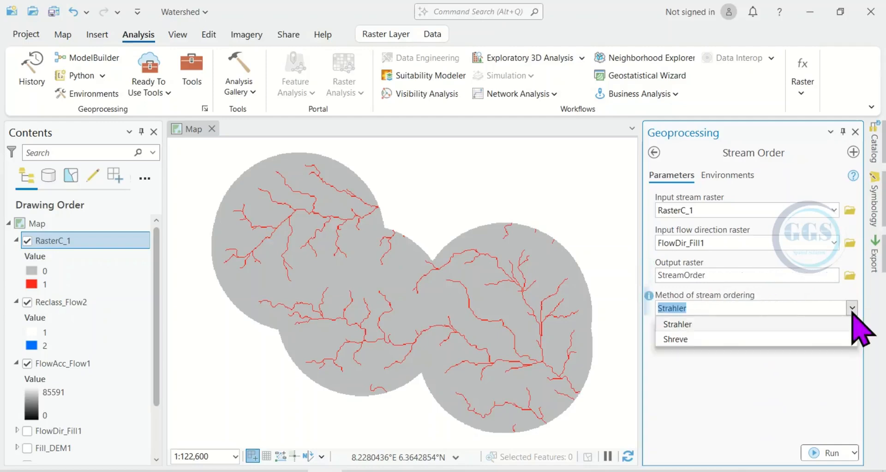
left_click(705, 324)
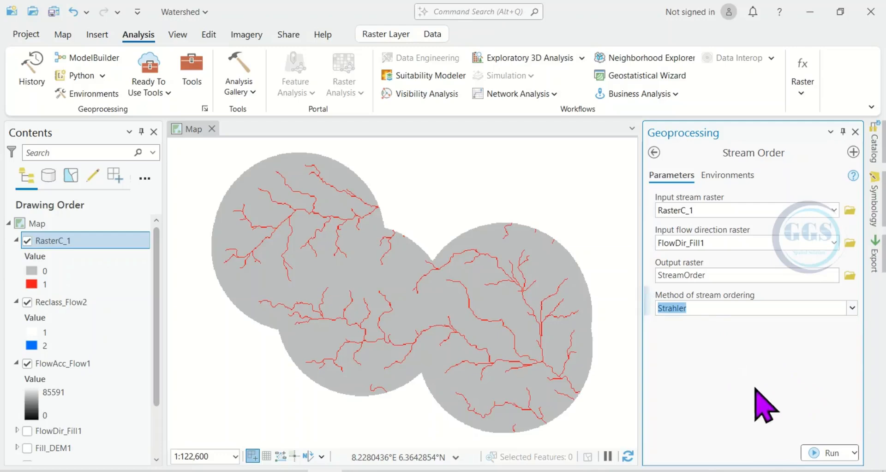
left_click(831, 453)
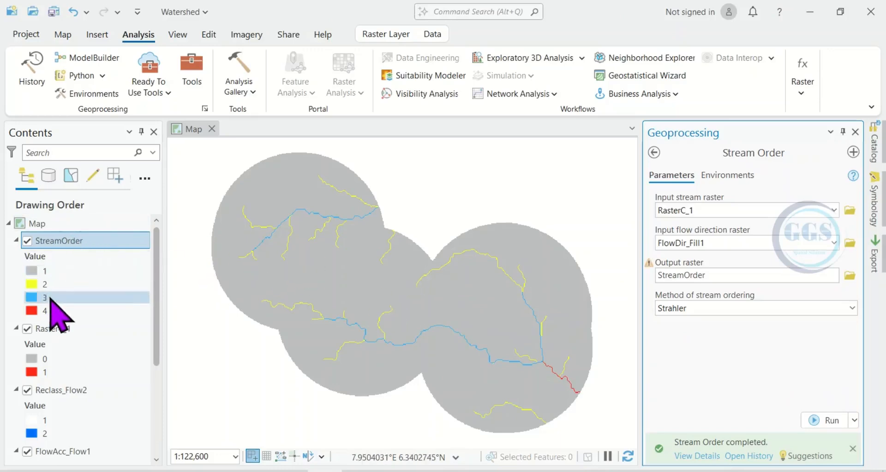
left_click(27, 329)
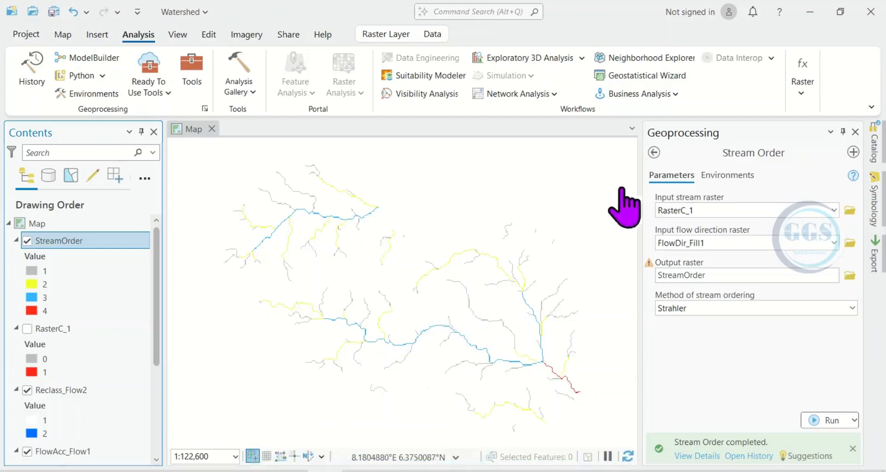
left_click(654, 153)
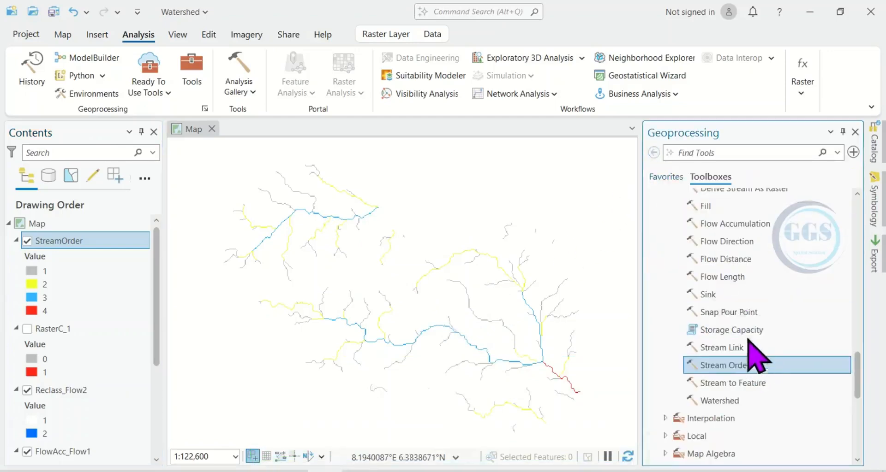
Open the Stream to Feature tool with StreamOrder as the input stream raster and FlowDir_Fill1 as the input flow direction raster.
double_click(731, 384)
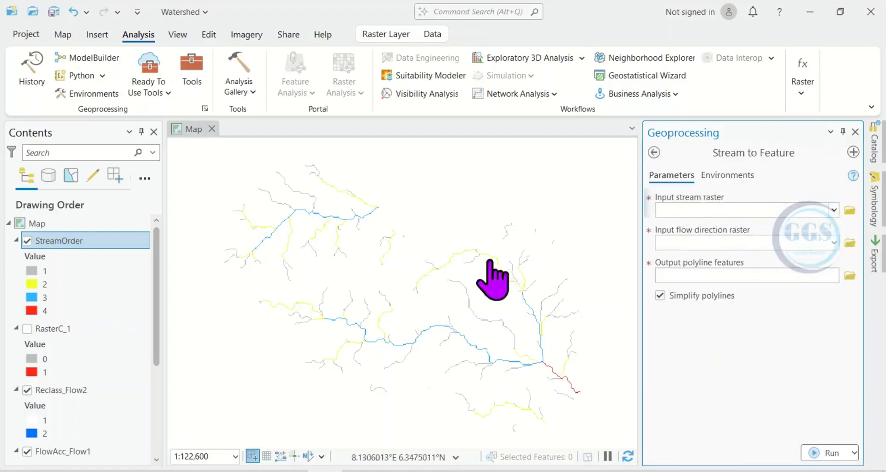
left_click(833, 211)
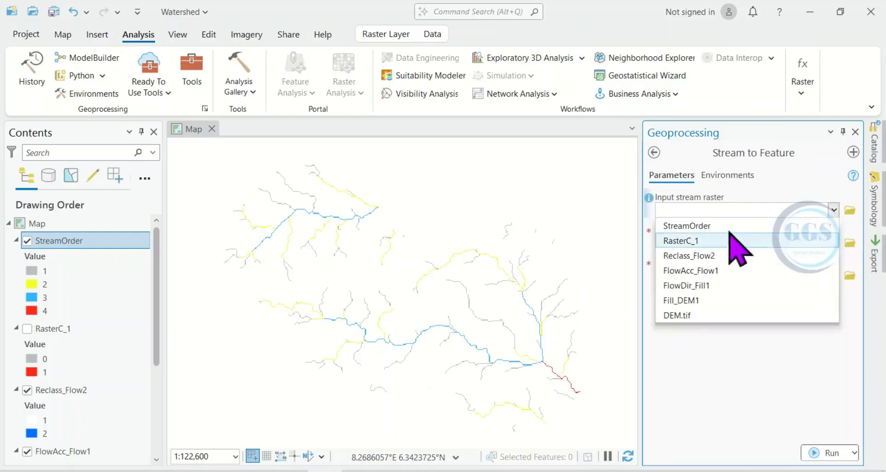
left_click(696, 228)
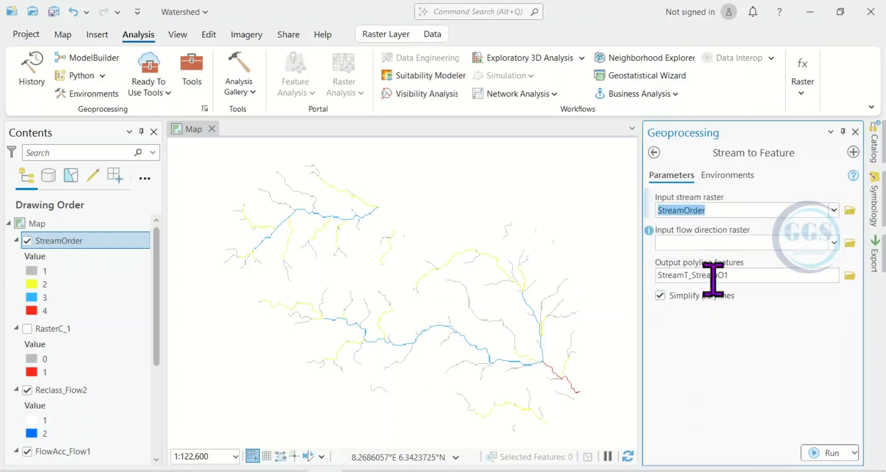
left_click(832, 246)
left_click(832, 245)
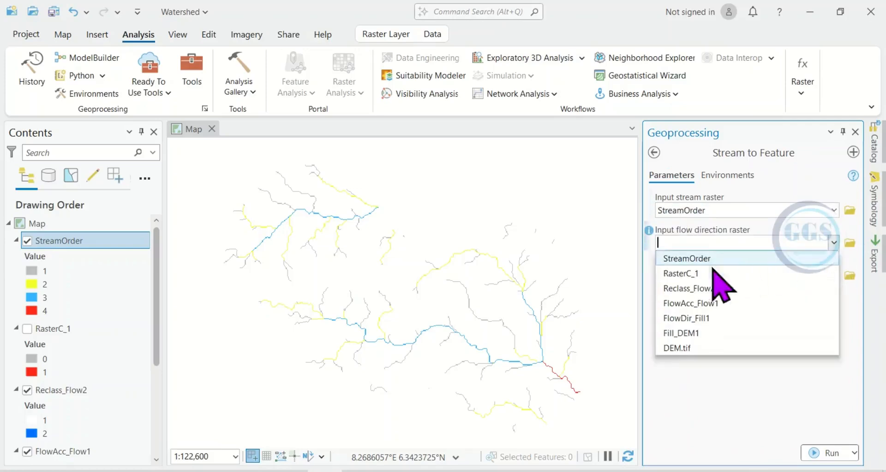
left_click(703, 320)
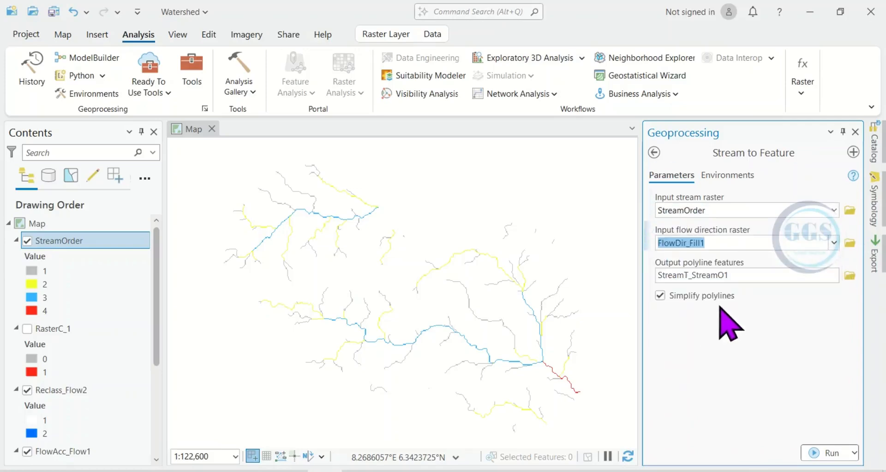
Name the output polyline features Drainage in Watershed.gdb and run Stream to Feature with Simplify polylines enabled.
left_click(789, 275)
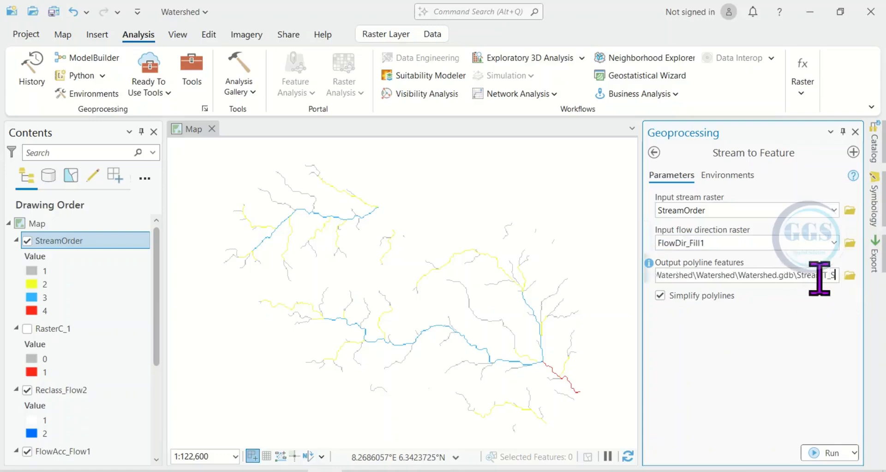
key("BackSpace")
key("BackSpace")
key("BackSpace")
key("BackSpace")
key("BackSpace")
key("BackSpace")
key("BackSpace")
type("Drain")
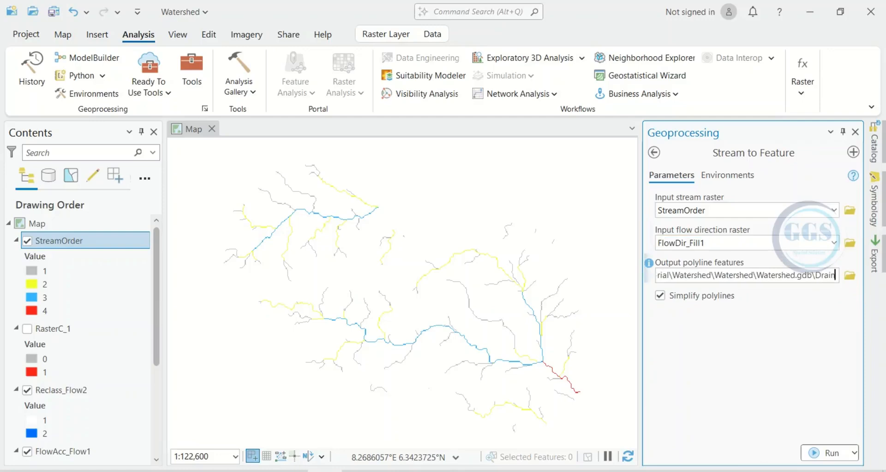
type("age")
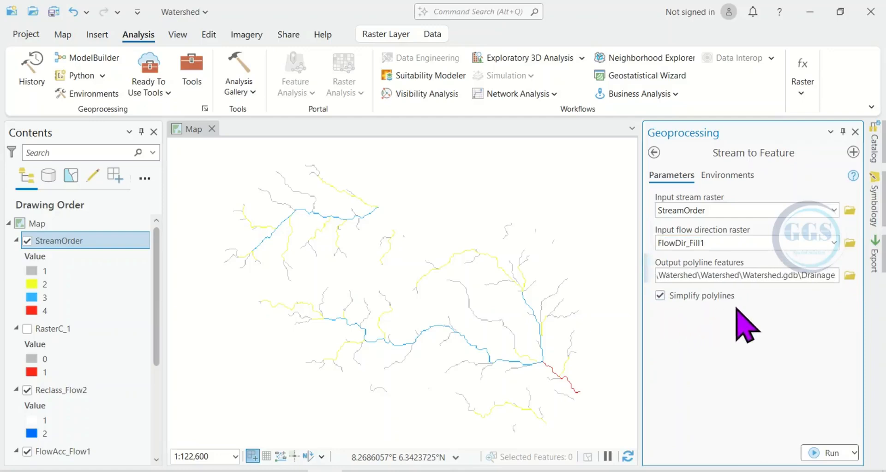
left_click(829, 456)
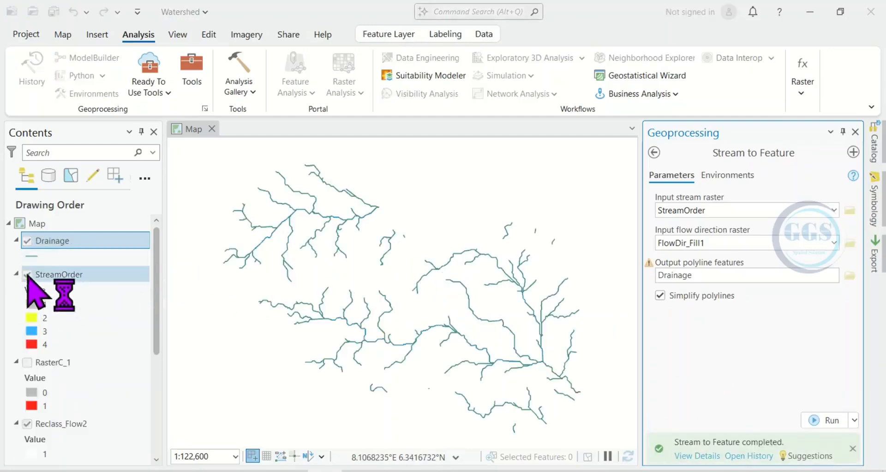
Format the Drainage line symbol with a bright blue color and a 2 pt line width.
left_click(32, 257)
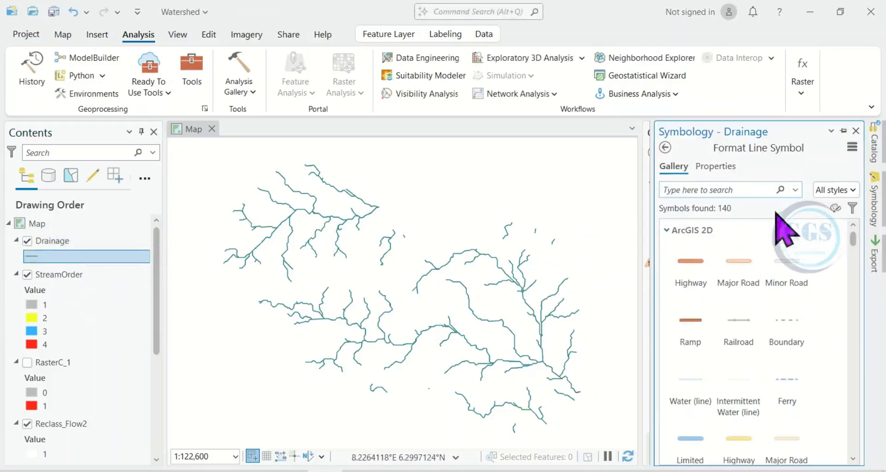
left_click(714, 169)
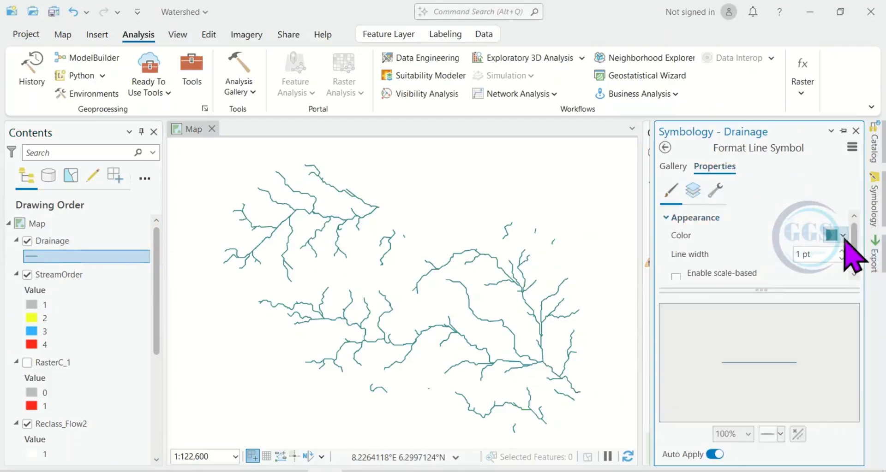
left_click(843, 236)
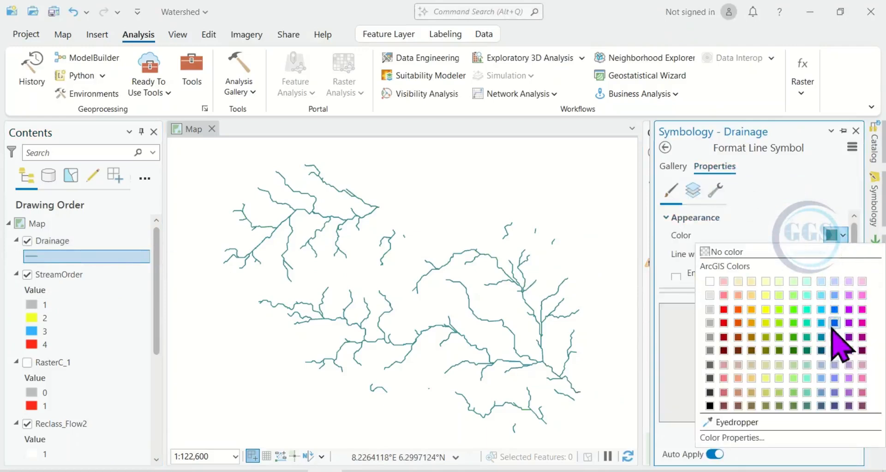
left_click(835, 310)
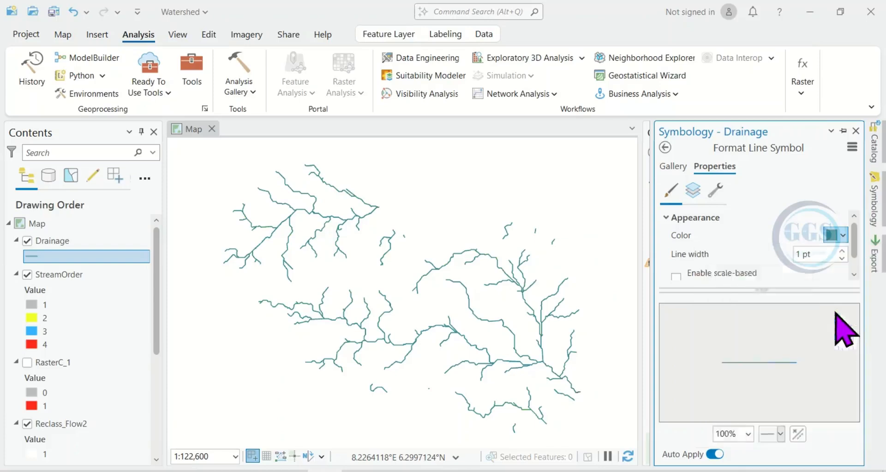
left_click(842, 252)
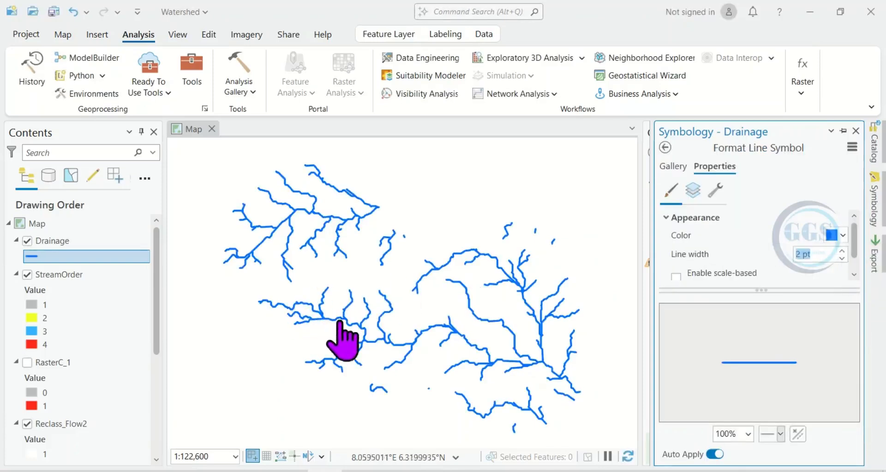
Show the DEM.tif layer beneath the drainage lines and hide the Reclass_Flow2 and FlowAcc_Flow1 layers.
scroll(29, 429, "down", 5)
left_click(27, 405)
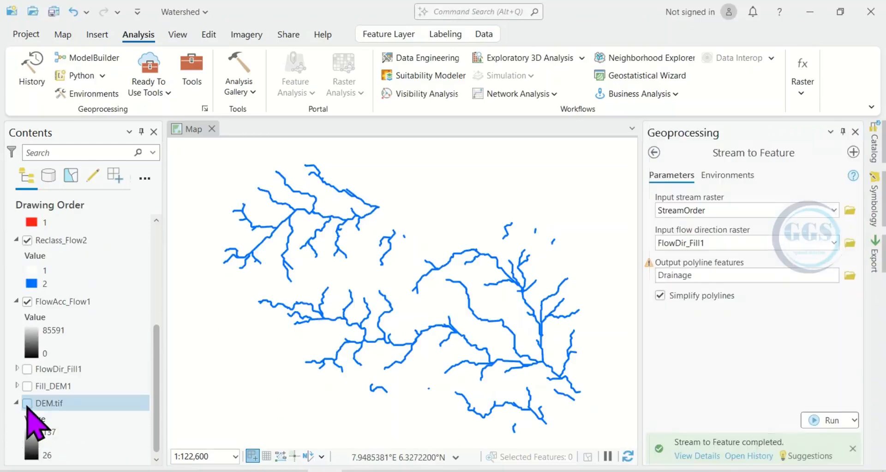
left_click(27, 404)
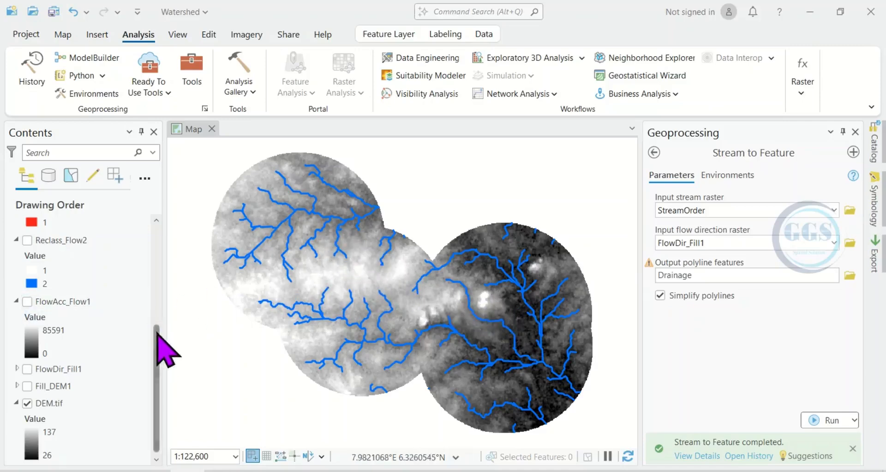
left_click_drag(156, 330, 161, 262)
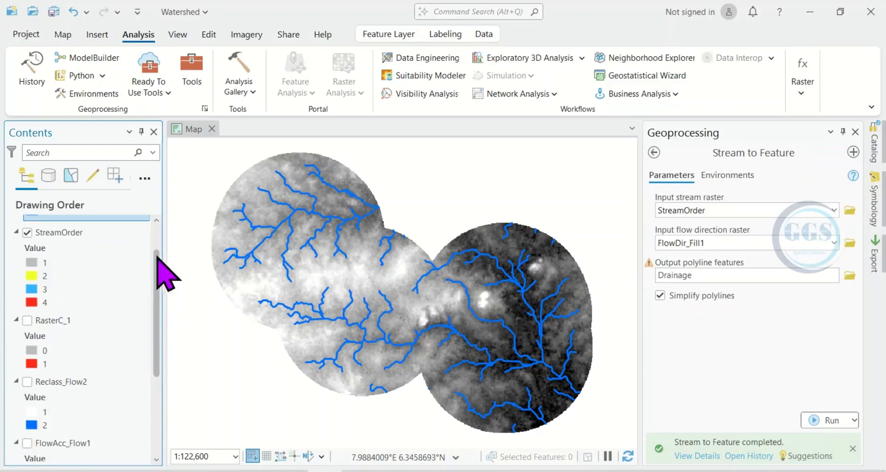
scroll(161, 247, "up", 2)
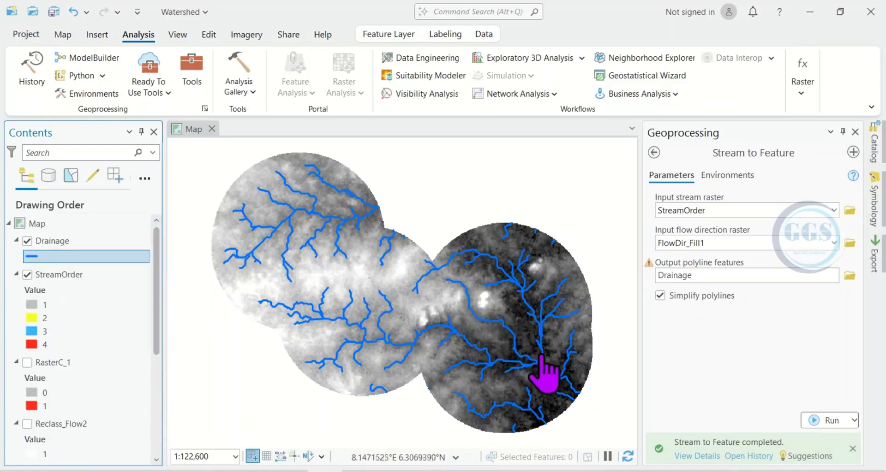